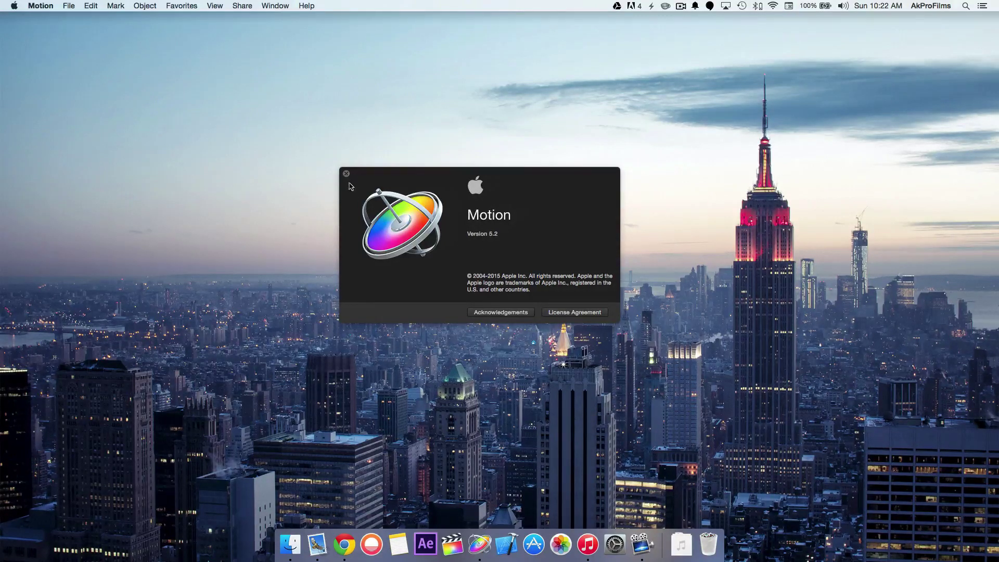
Restore the Apple logo project window and rewind the playhead to the first frame.
click(345, 173)
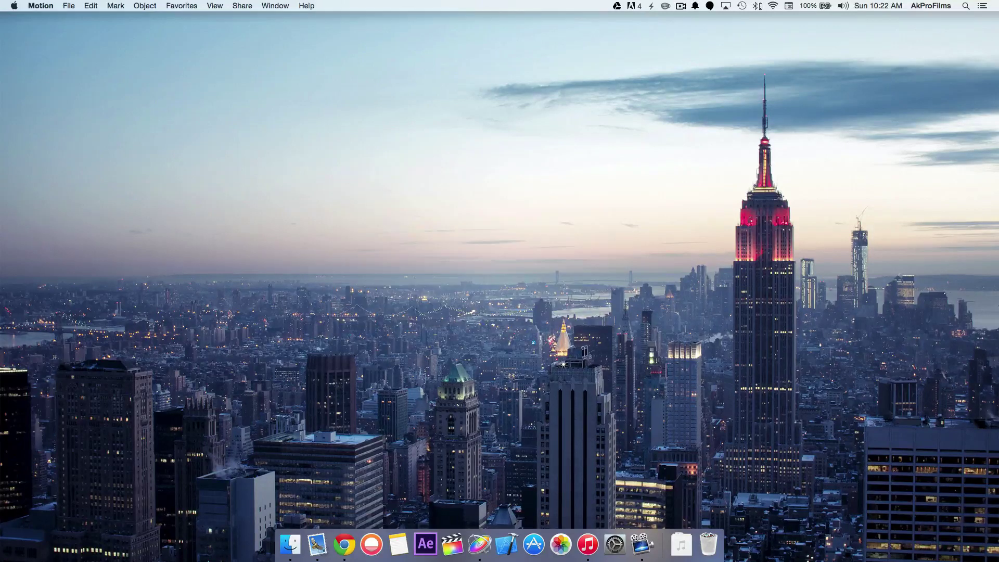
click(474, 533)
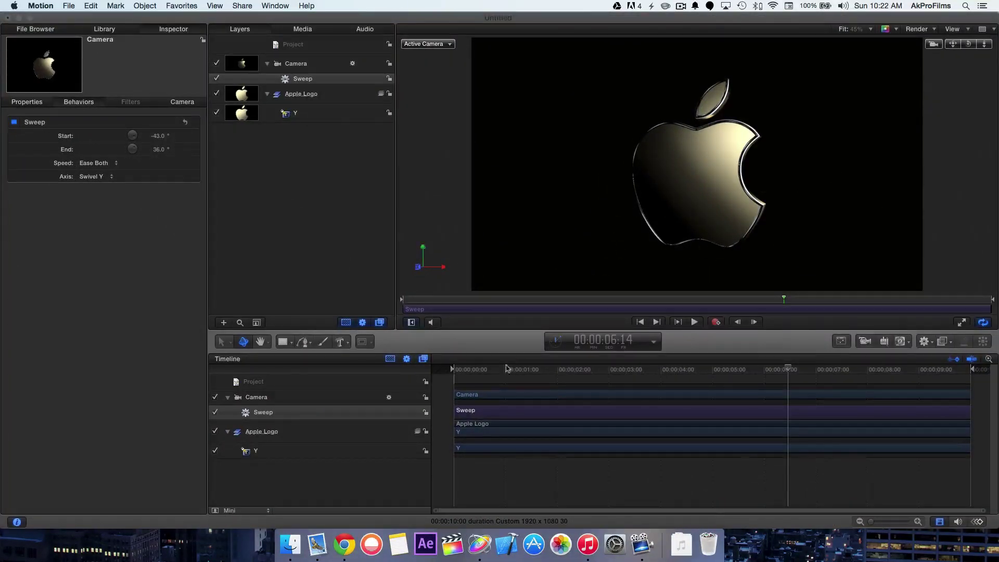
mouse_move(506, 371)
mouse_down()
mouse_move(427, 375)
mouse_move(647, 375)
mouse_move(763, 389)
mouse_up()
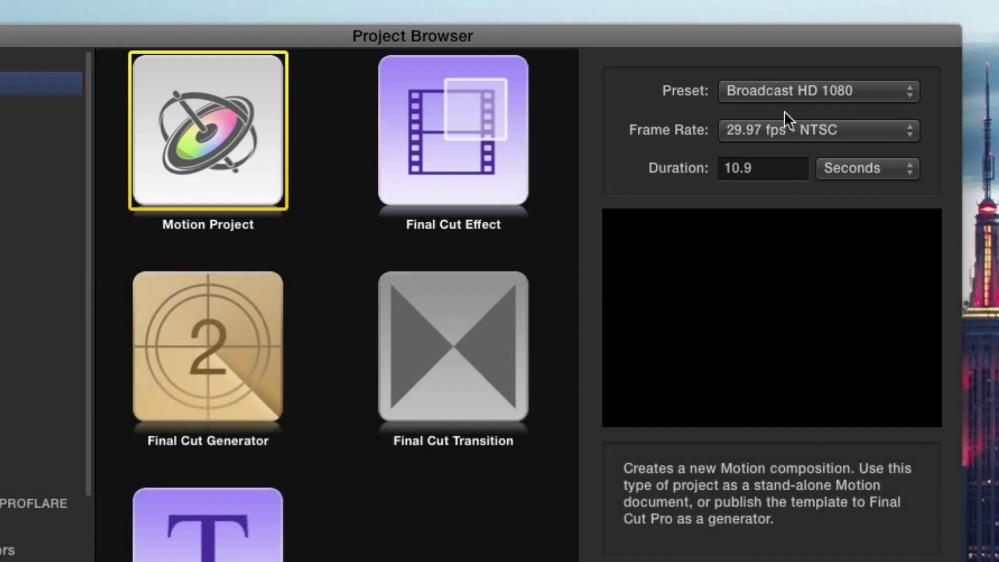
Open a new Broadcast HD 1080 project at 30 fps lasting 10.0 seconds.
click(774, 128)
click(788, 146)
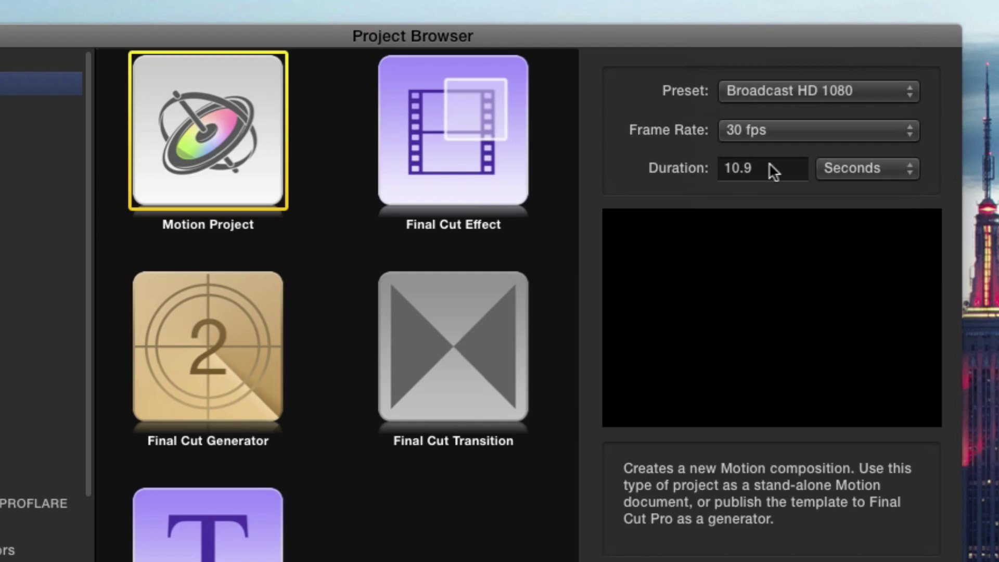
click(777, 168)
key(BackSpace)
text(0)
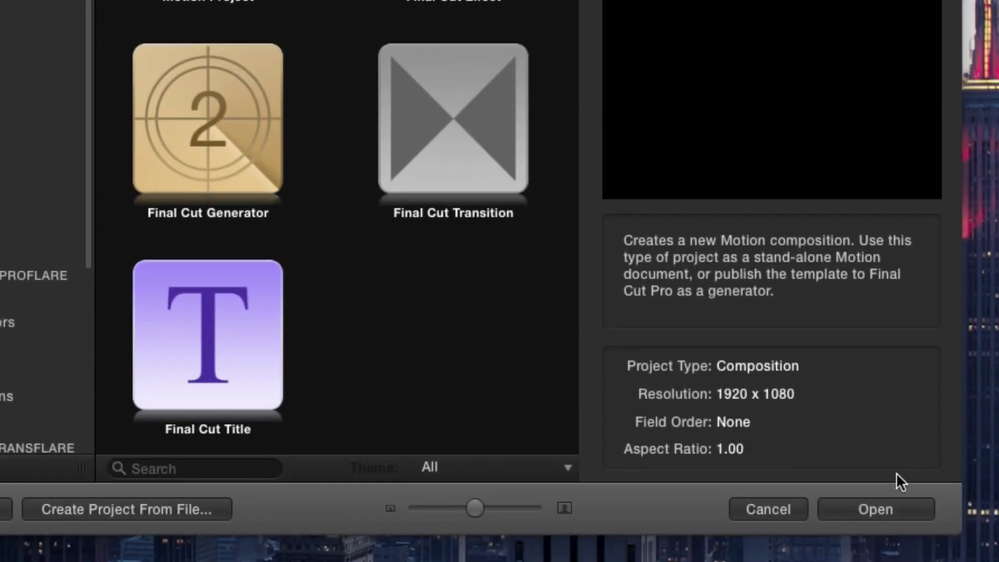
click(914, 511)
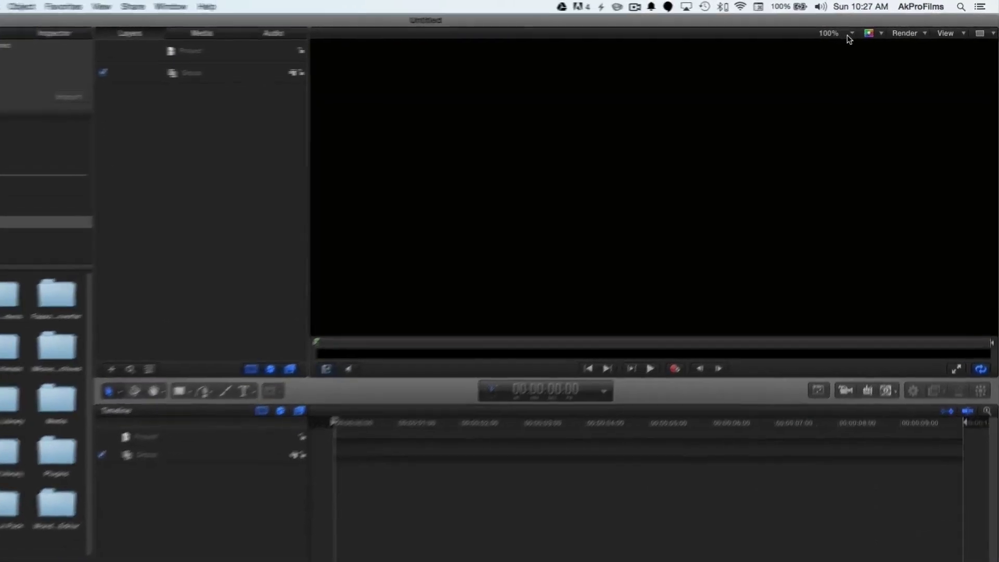
Set the canvas zoom level to Fit.
click(865, 31)
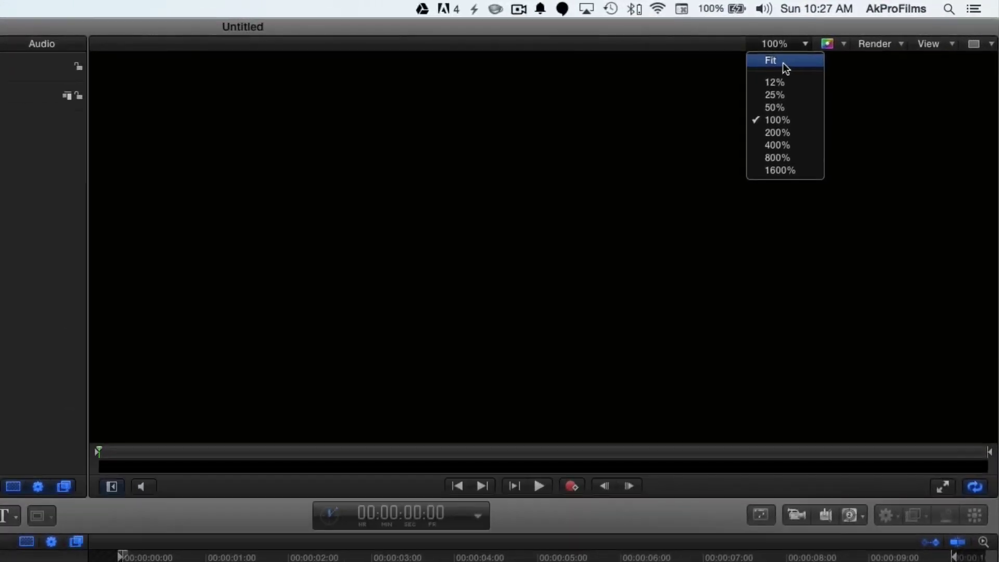
click(784, 58)
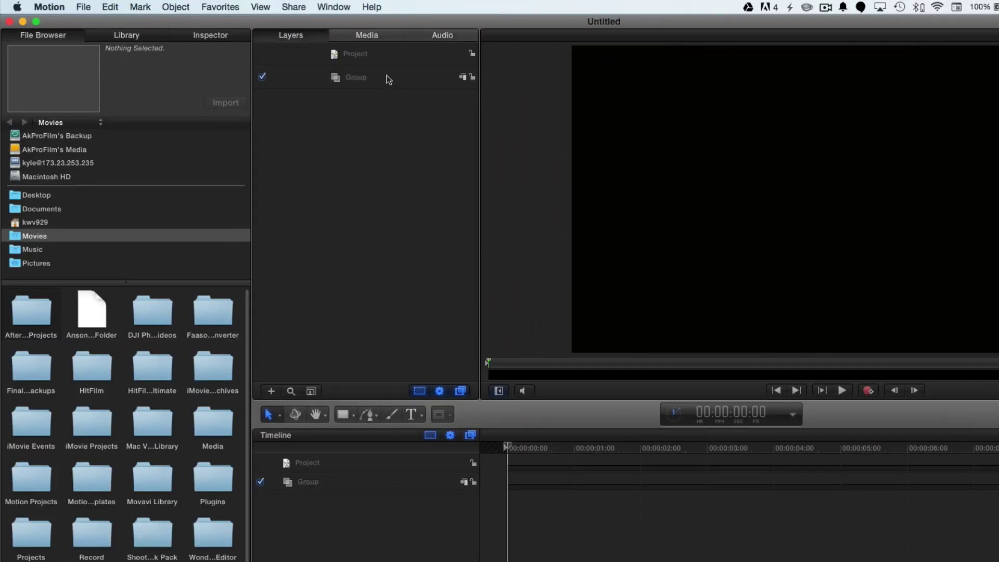
With the Group selected, place a new 3D Text object on the canvas.
click(377, 80)
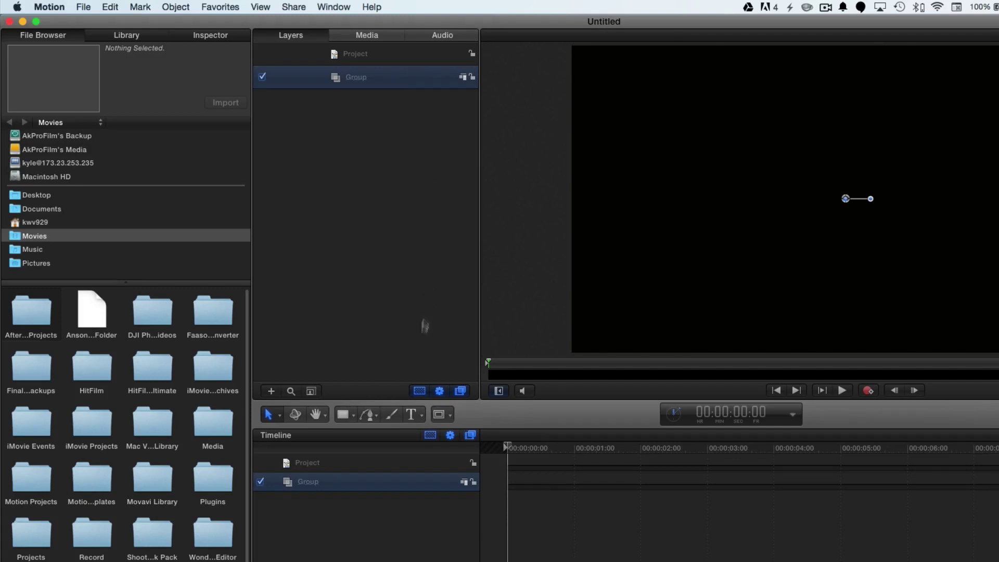
click(419, 414)
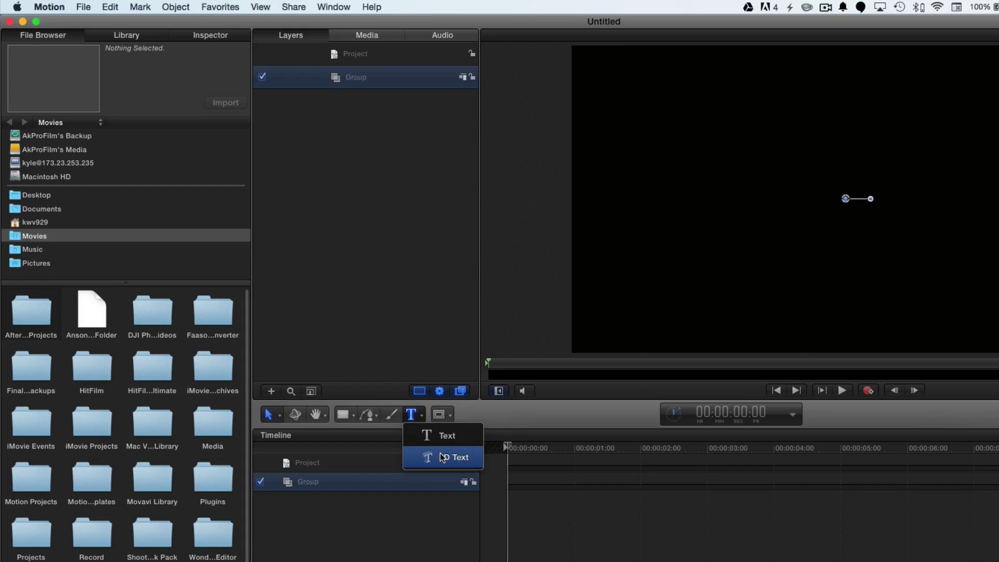
click(442, 460)
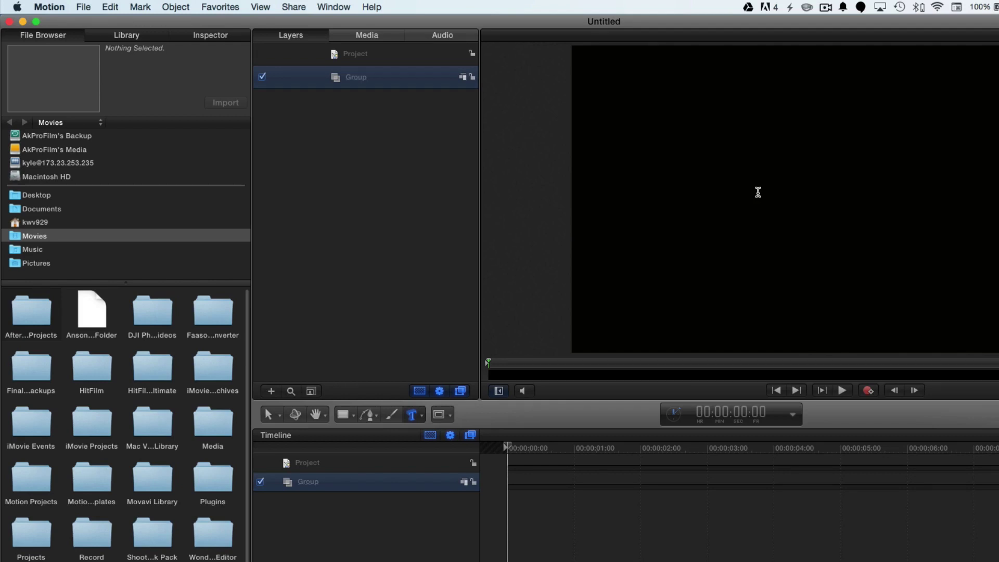
click(756, 195)
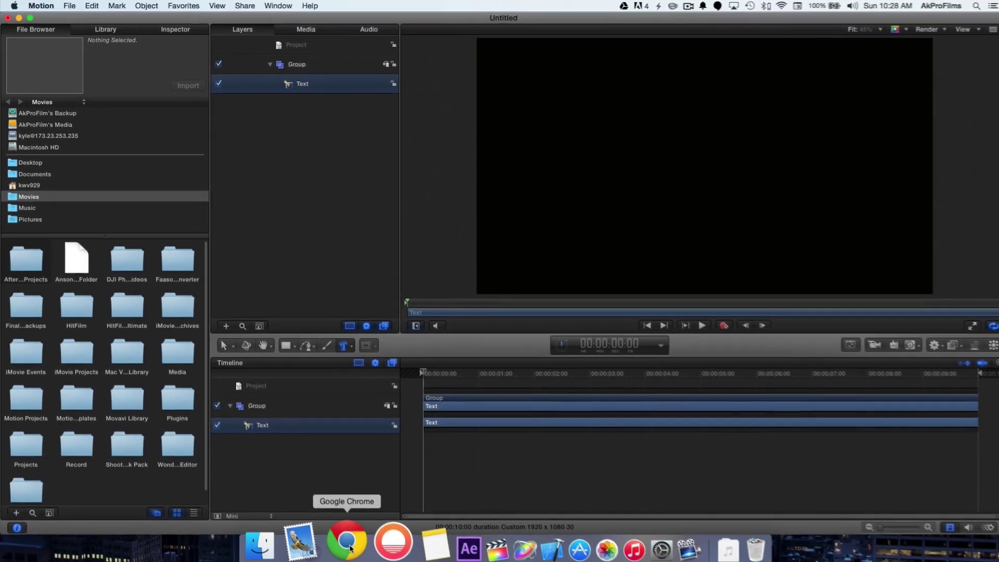
click(349, 547)
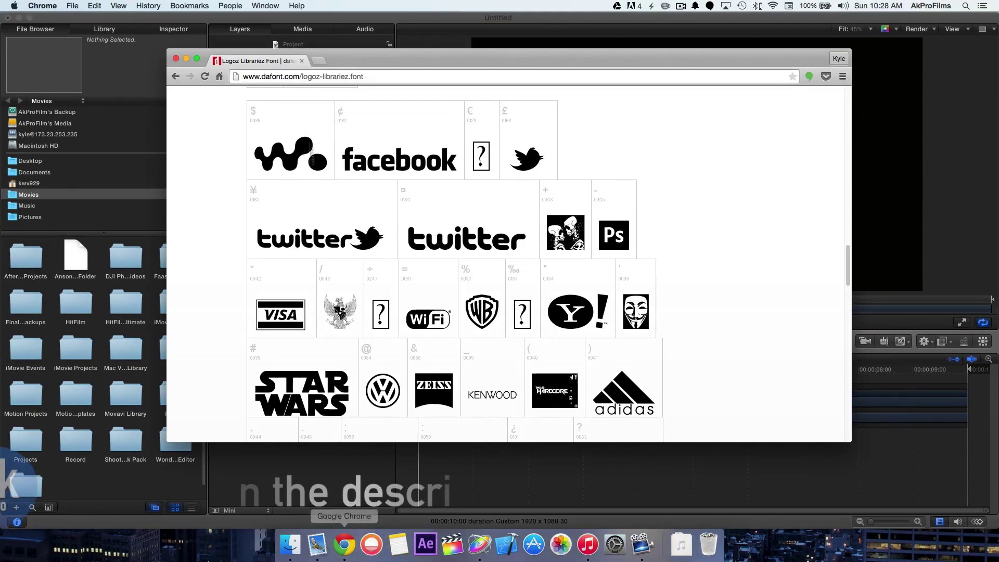
scroll(284, 134, down, 5)
scroll(285, 134, up, 3)
scroll(333, 180, up, 5)
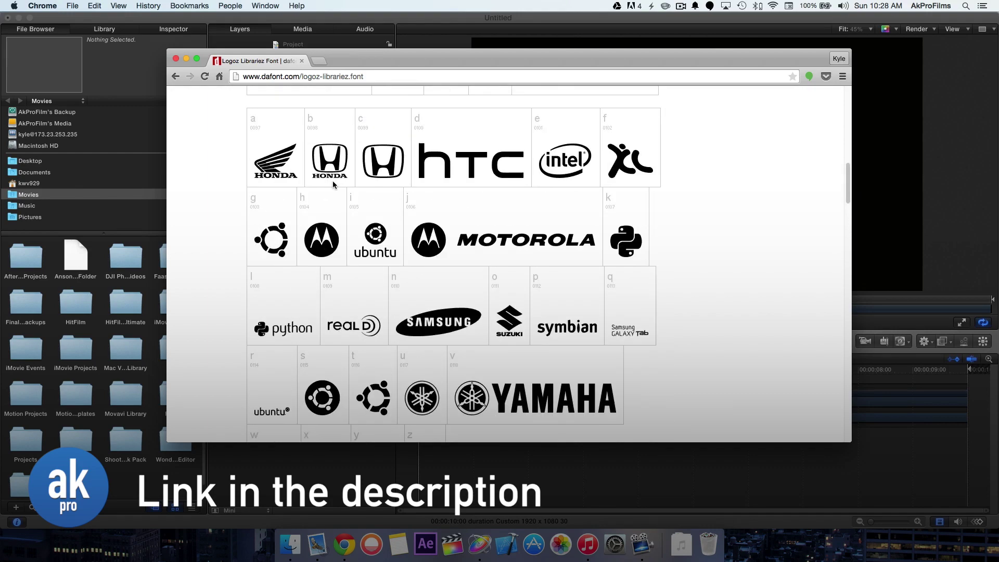
scroll(333, 181, up, 5)
scroll(334, 183, up, 5)
scroll(333, 182, up, 2)
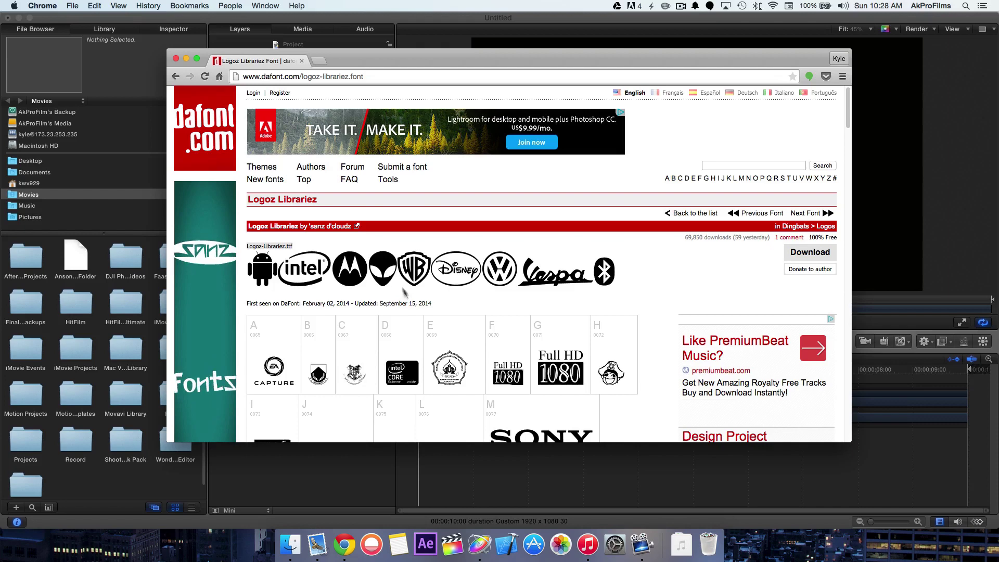
Return to Motion and keep sanz-Di'nbats as the text layer's font in the Inspector.
click(344, 485)
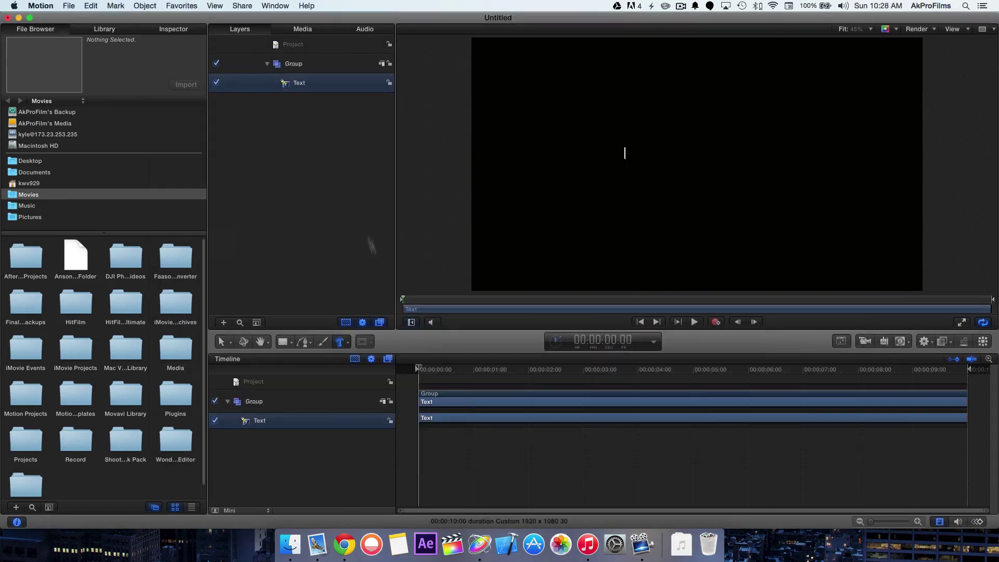
click(172, 29)
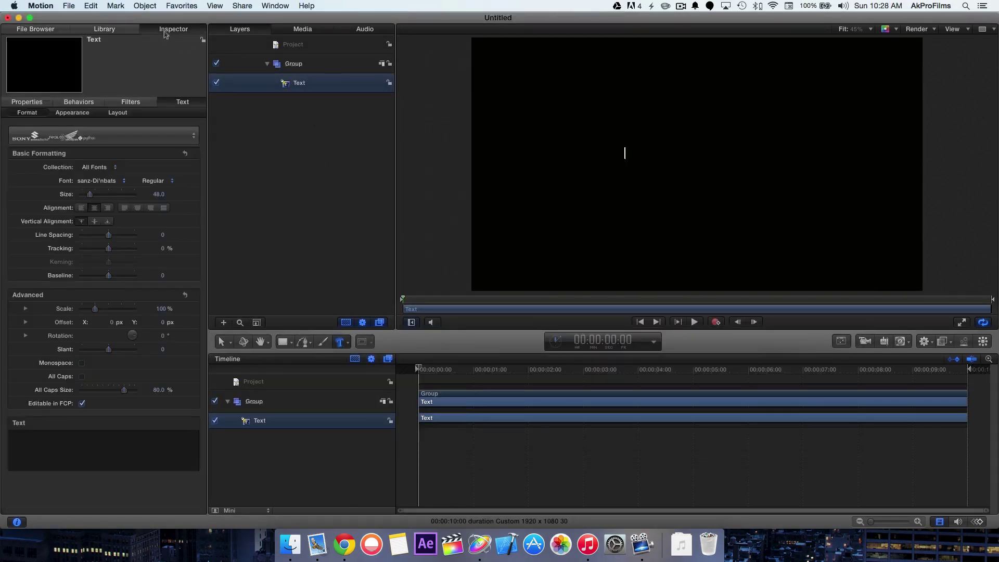
click(75, 141)
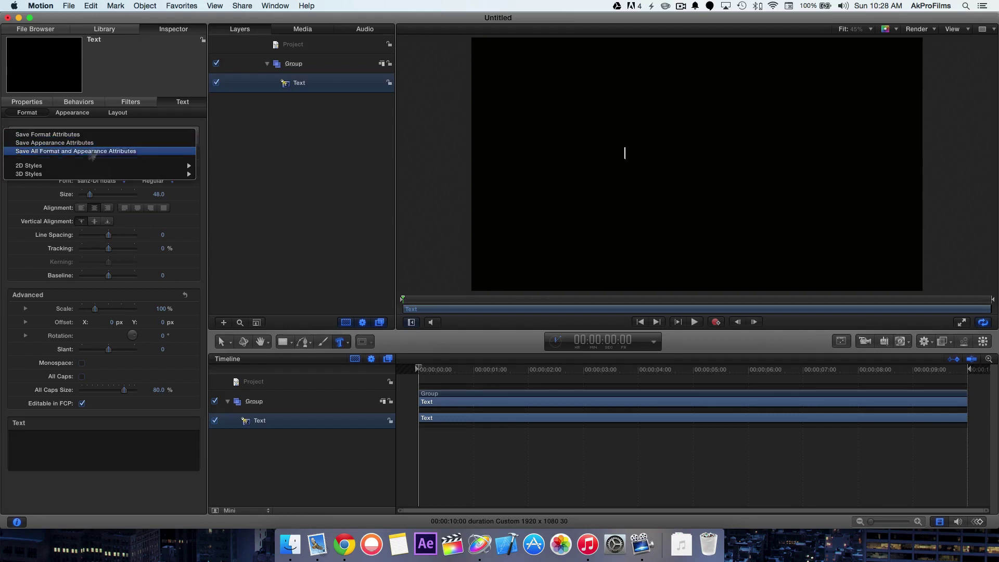
click(57, 190)
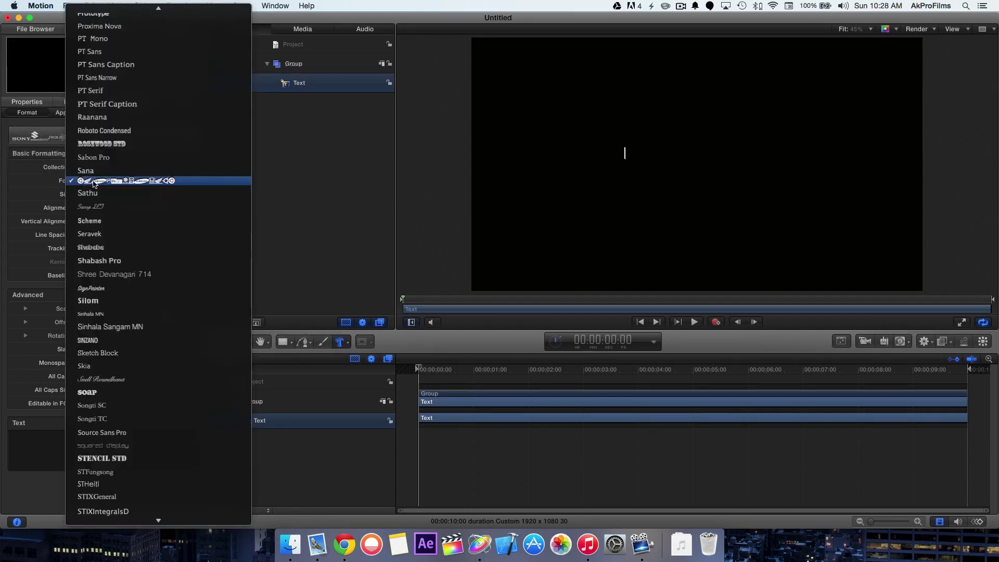
click(94, 183)
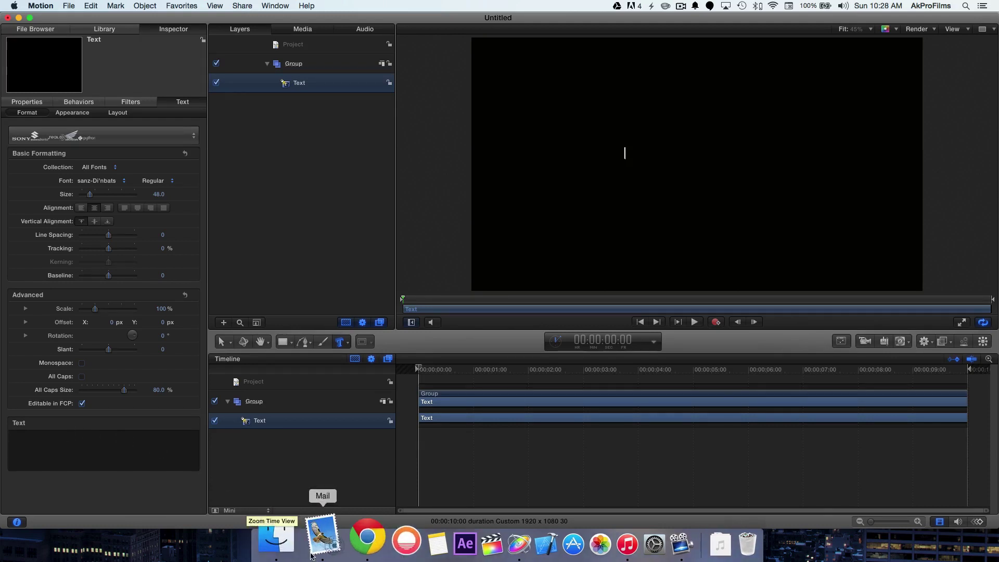
click(344, 545)
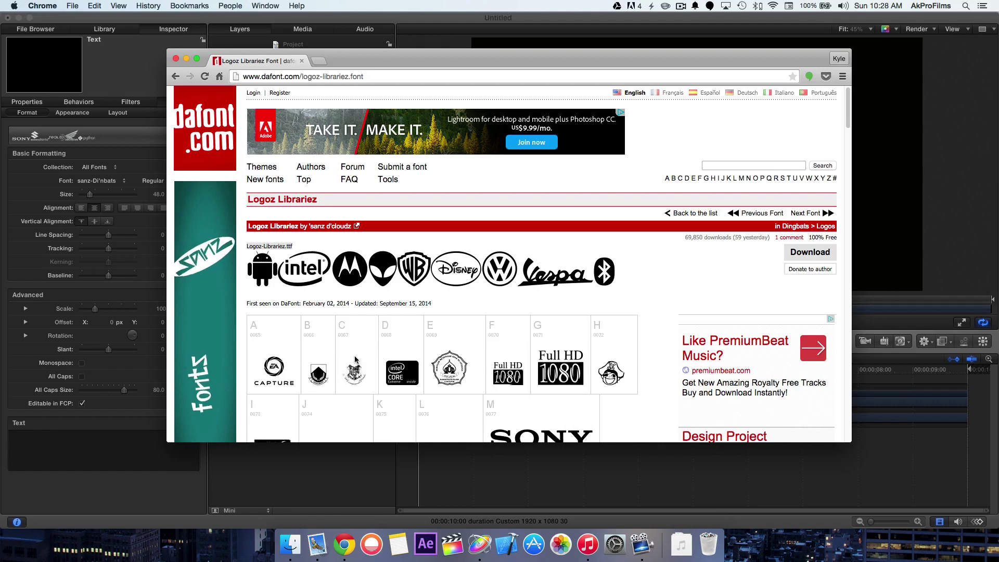
scroll(354, 356, down, 2)
scroll(354, 357, down, 2)
scroll(354, 357, down, 4)
scroll(353, 356, down, 1)
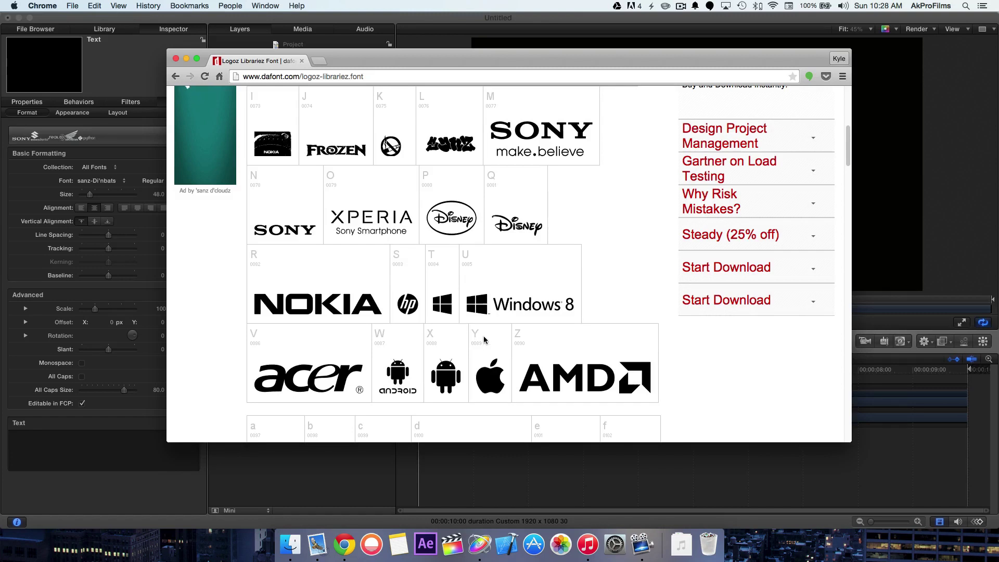
click(74, 433)
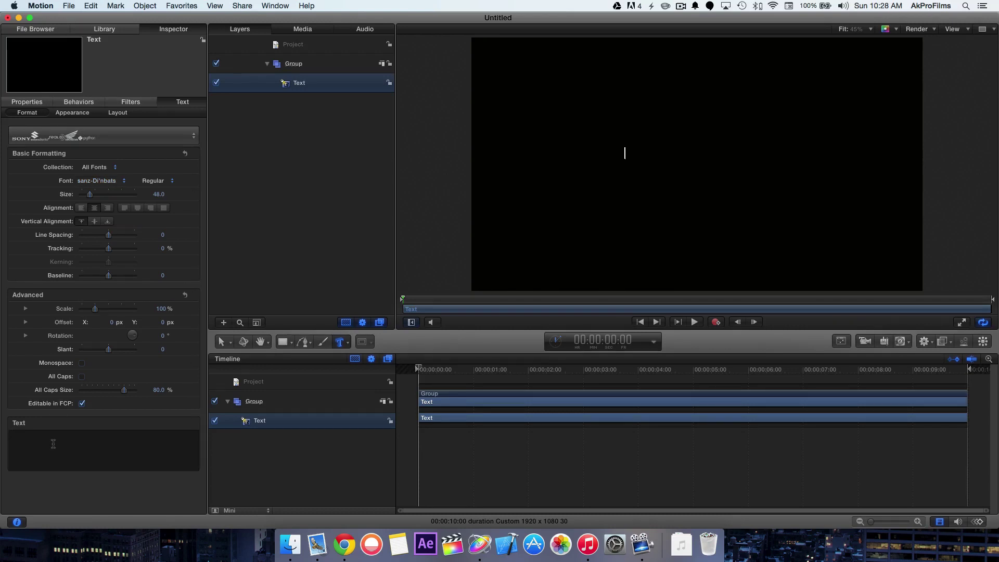
text(Y)
Raise the Y glyph's text size to about 902.
drag(159, 197, 161, 172)
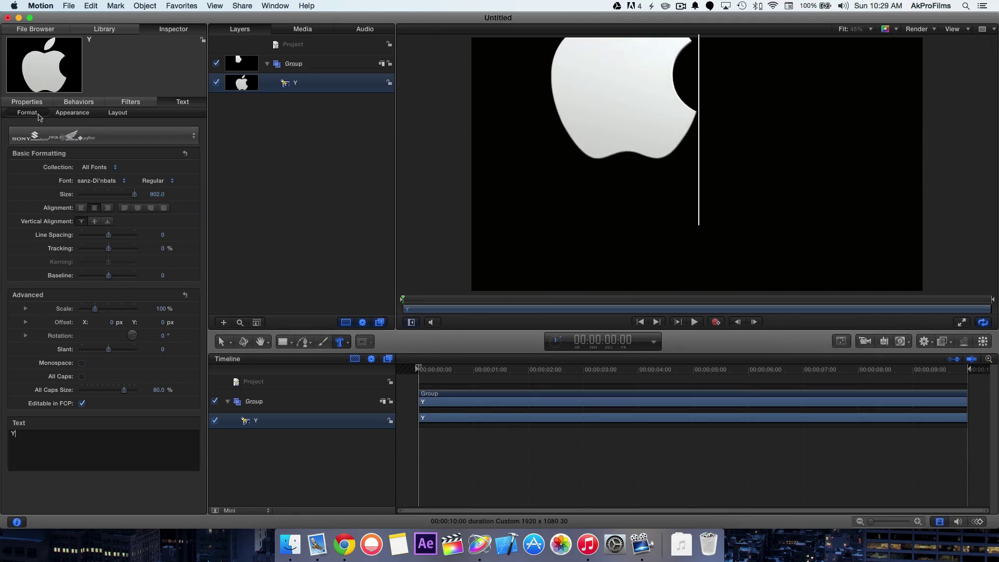
Enter new X and Y position values for the logo in the Inspector.
click(27, 101)
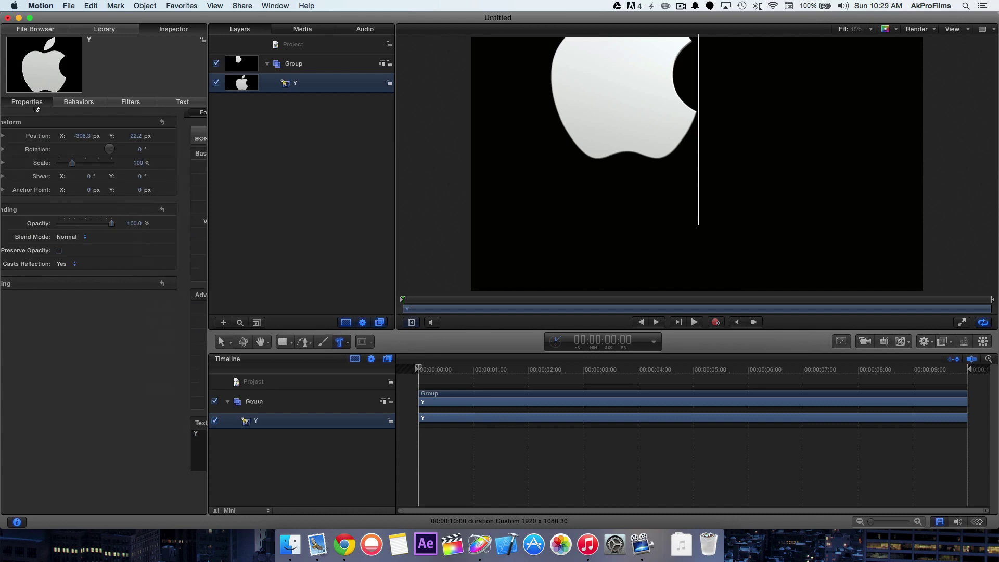
click(107, 136)
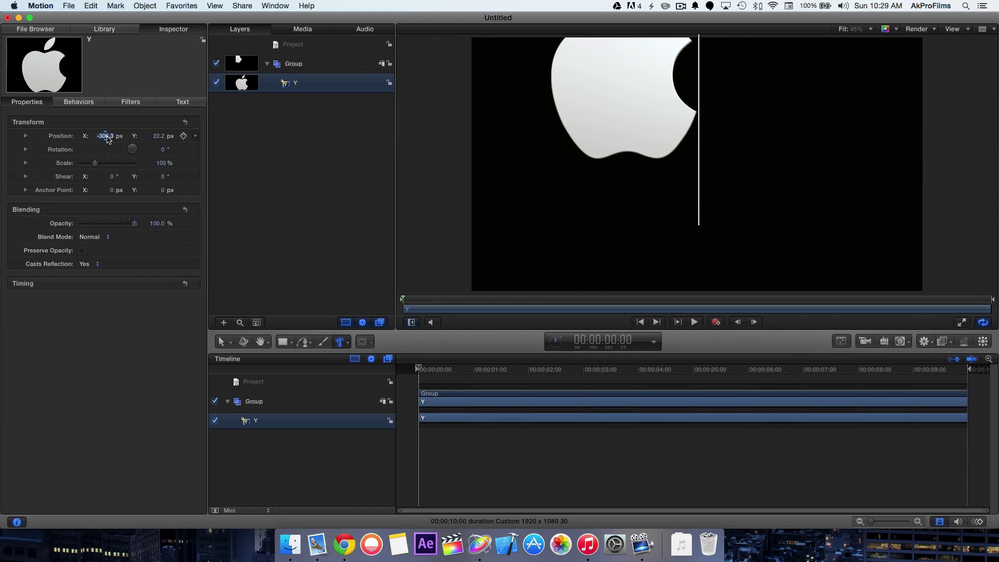
text(0)
key(Return)
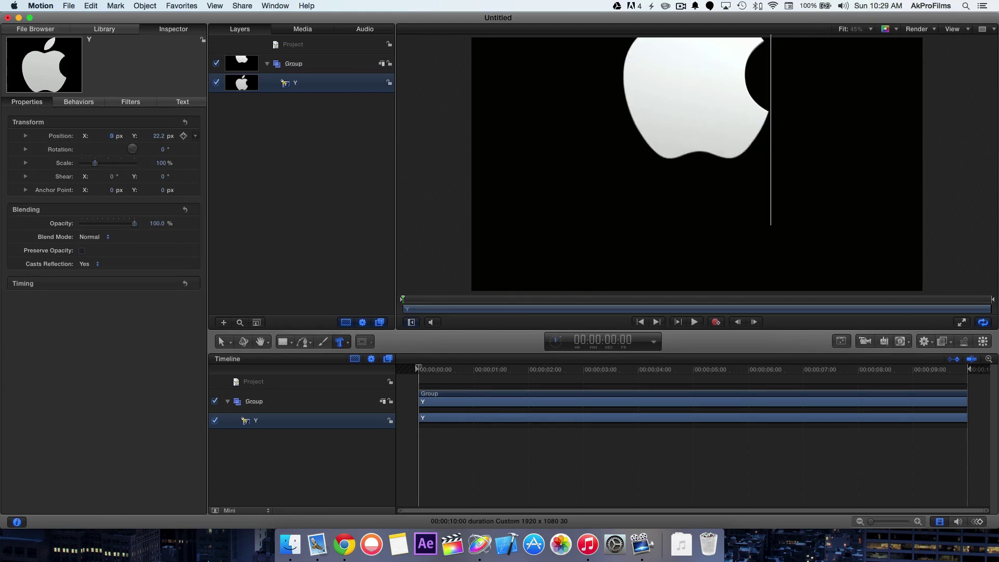
click(159, 136)
text(0)
key(Return)
mouse_move(47, 150)
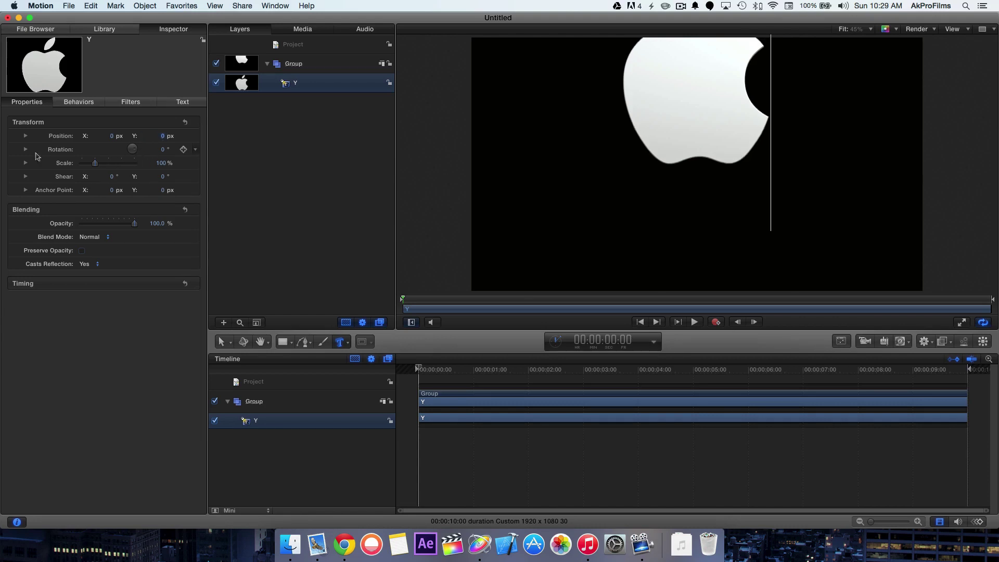
Expand Rotation, reselect the logo layer and drag it to the frame centre.
click(25, 149)
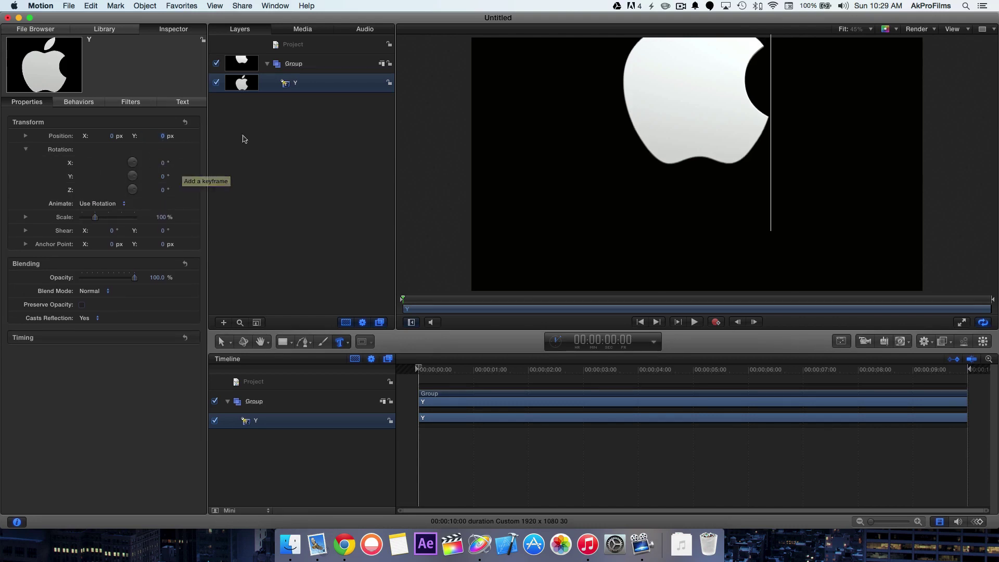
click(309, 168)
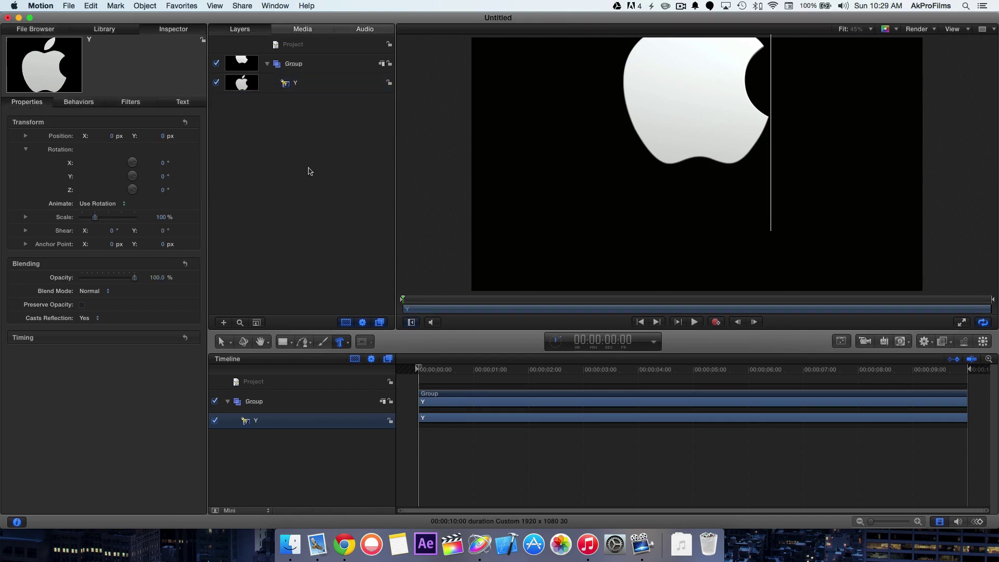
click(308, 84)
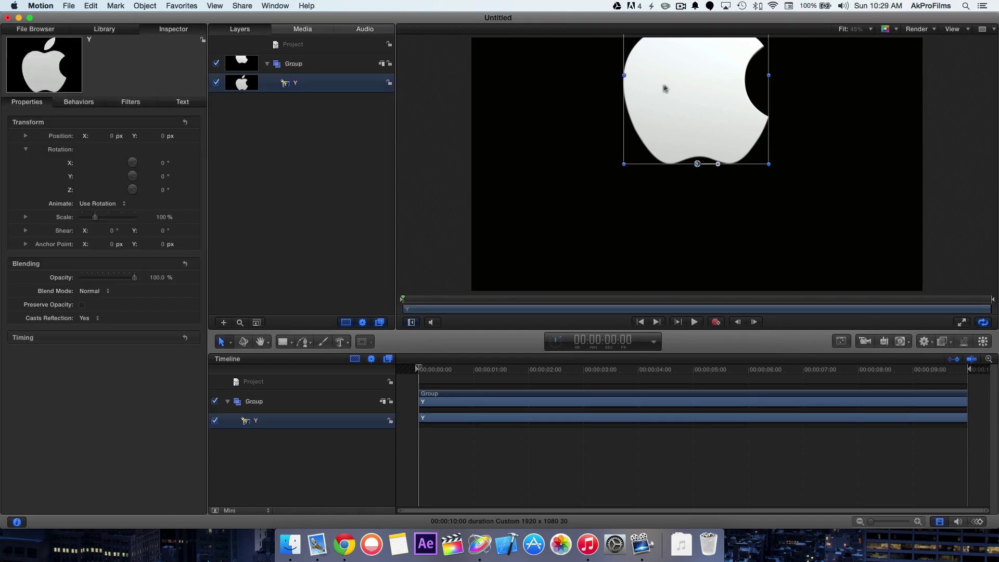
drag(703, 84, 705, 171)
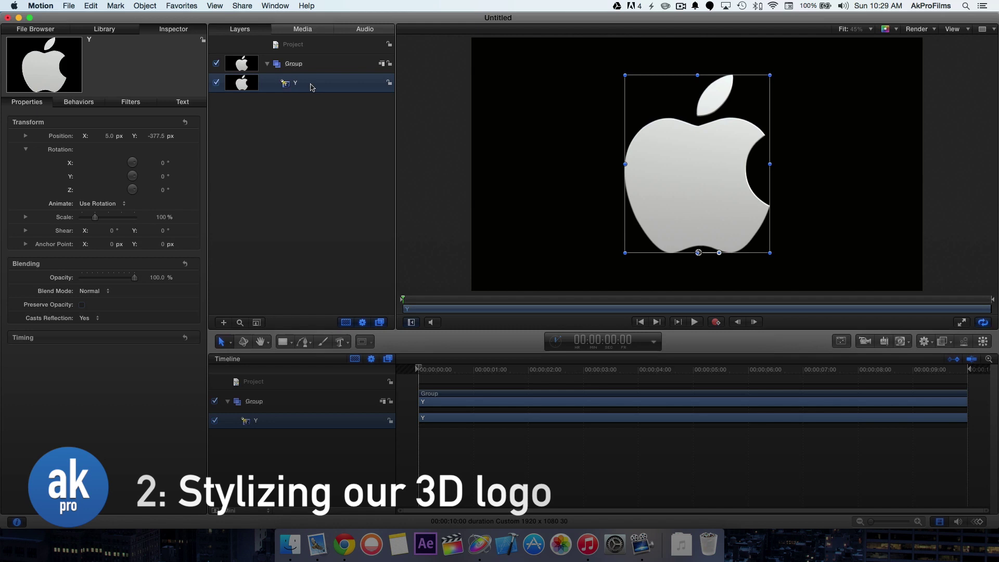
Rename the logo's group to 3D Text, then reselect the Y layer.
click(317, 69)
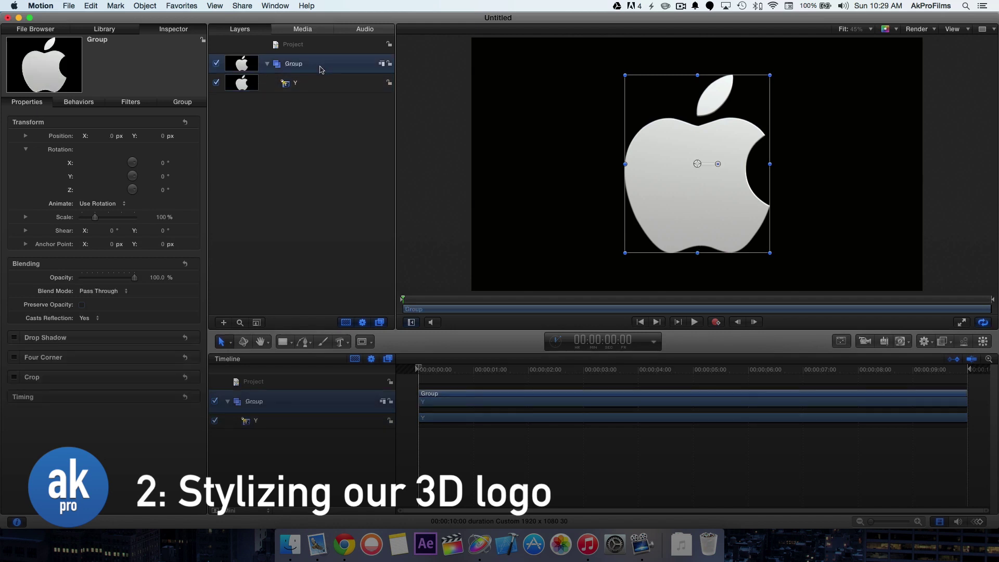
double_click(319, 69)
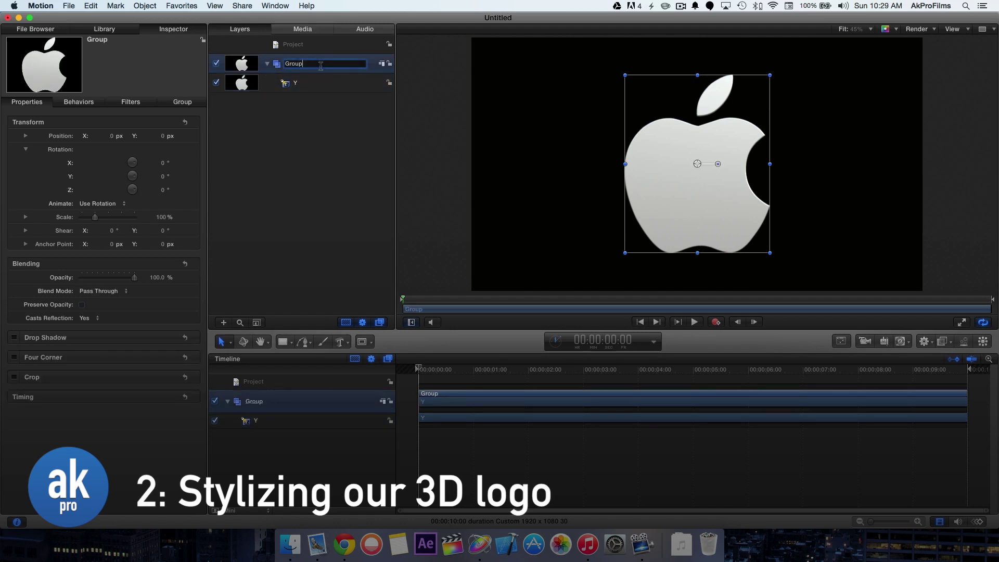
key(super+a)
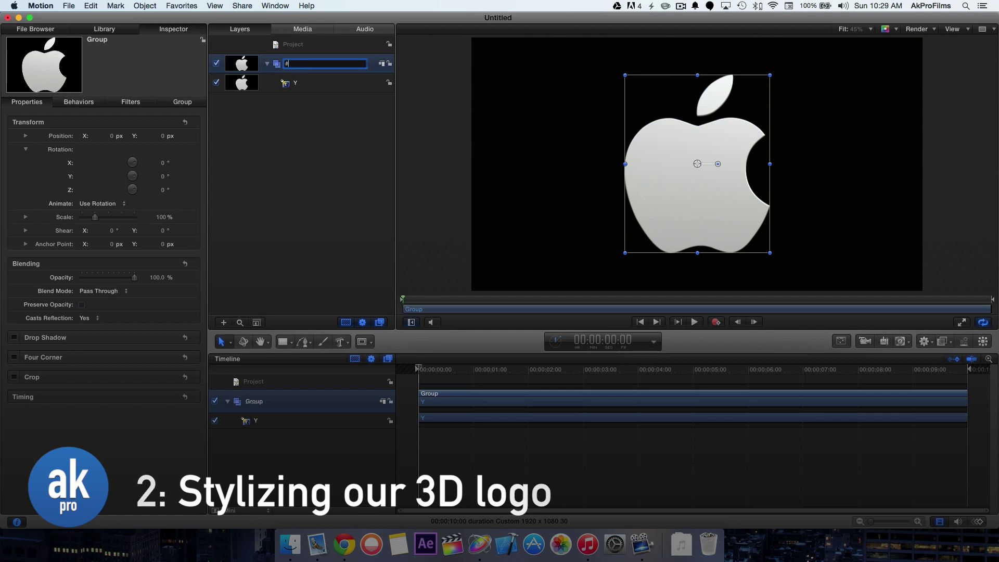
text(3Dm)
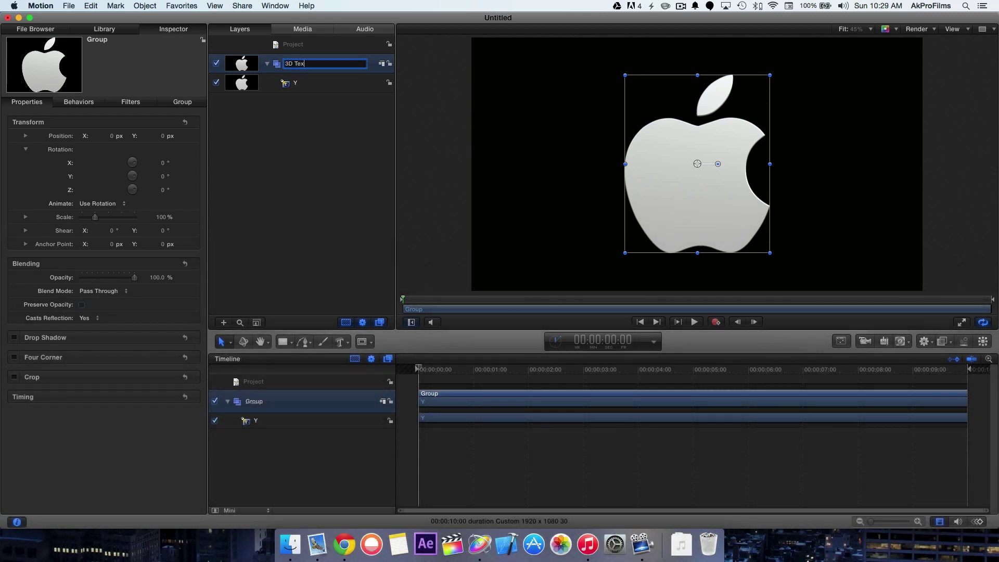
key(Return)
click(262, 115)
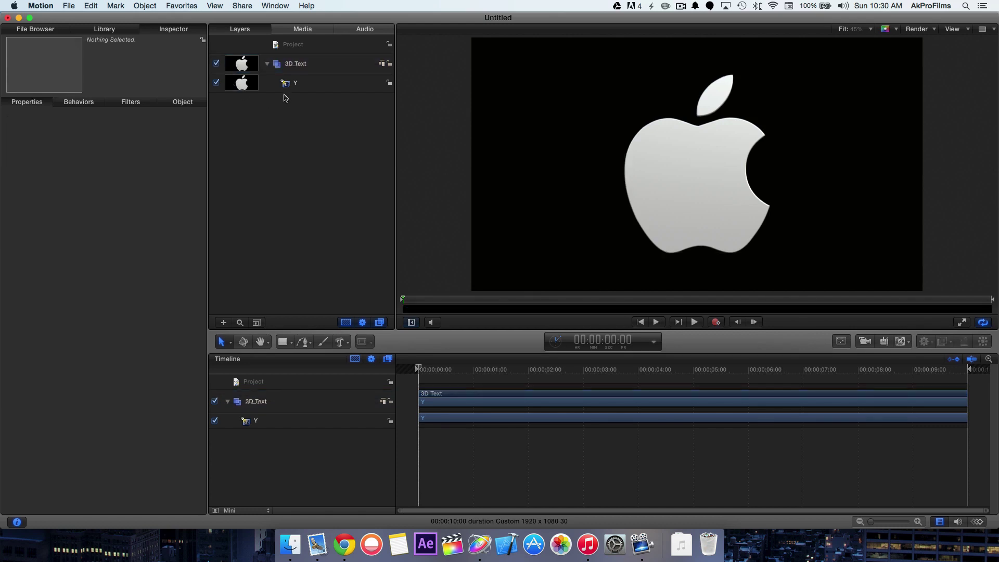
click(305, 91)
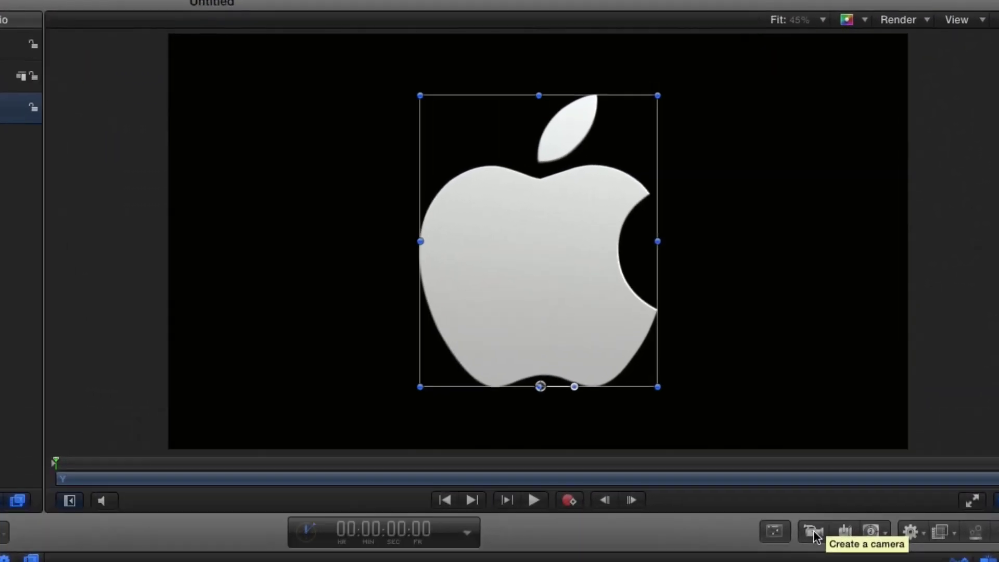
Add a camera, switch the groups to 3D, and orbit to see the logo's depth.
click(813, 532)
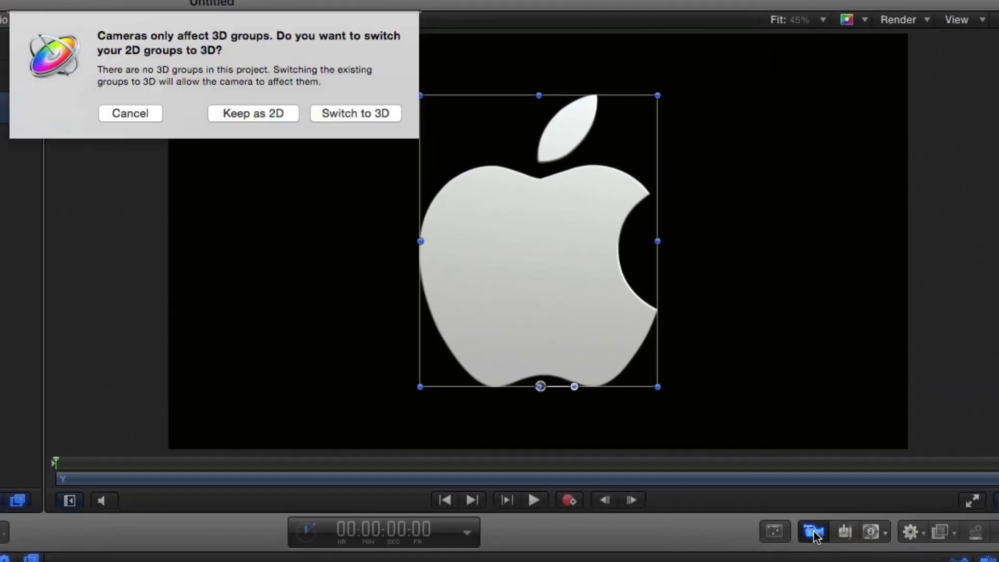
click(349, 113)
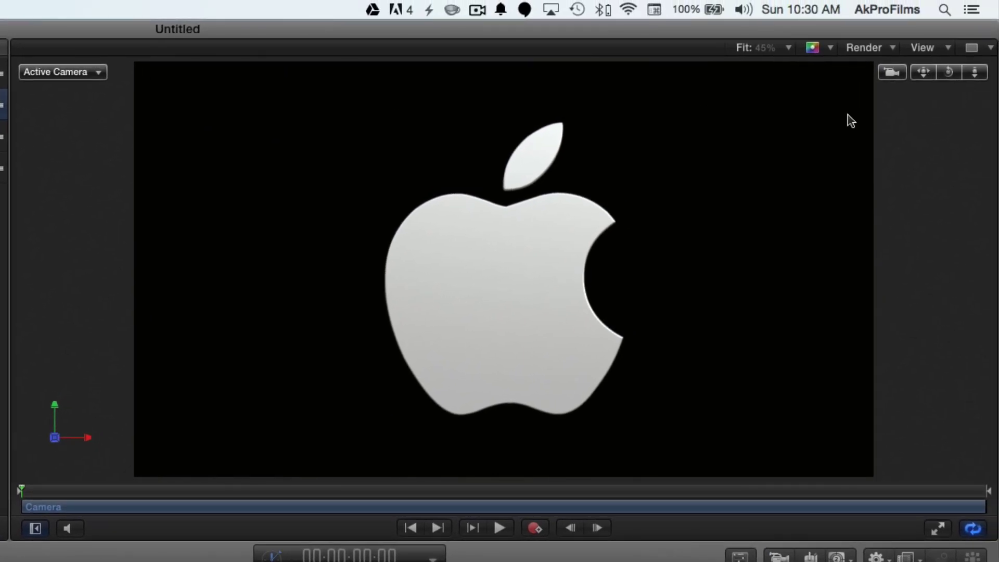
click(949, 77)
drag(948, 72, 909, 76)
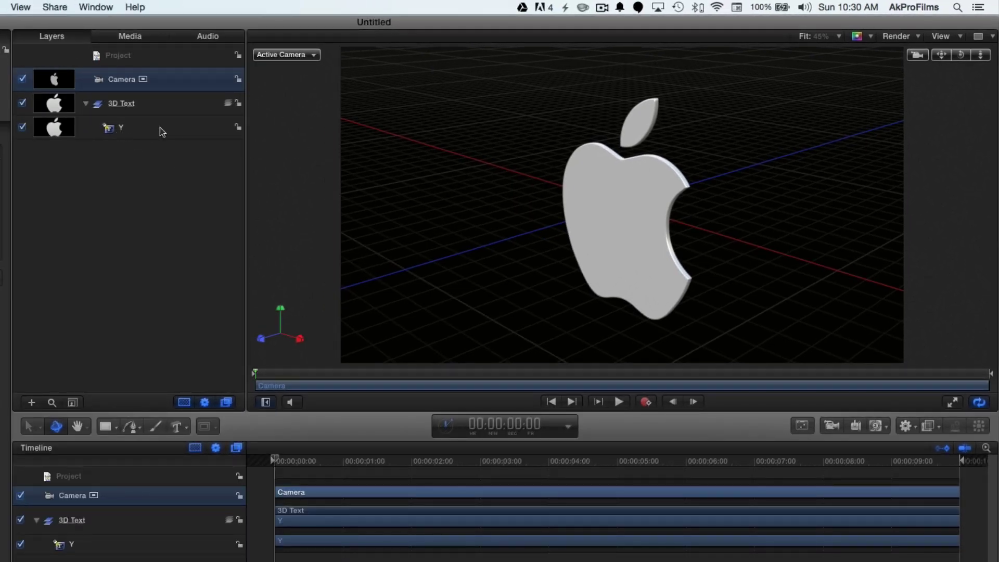
Give layer Y a 3D text depth of 50, then reset and orbit the view.
click(160, 128)
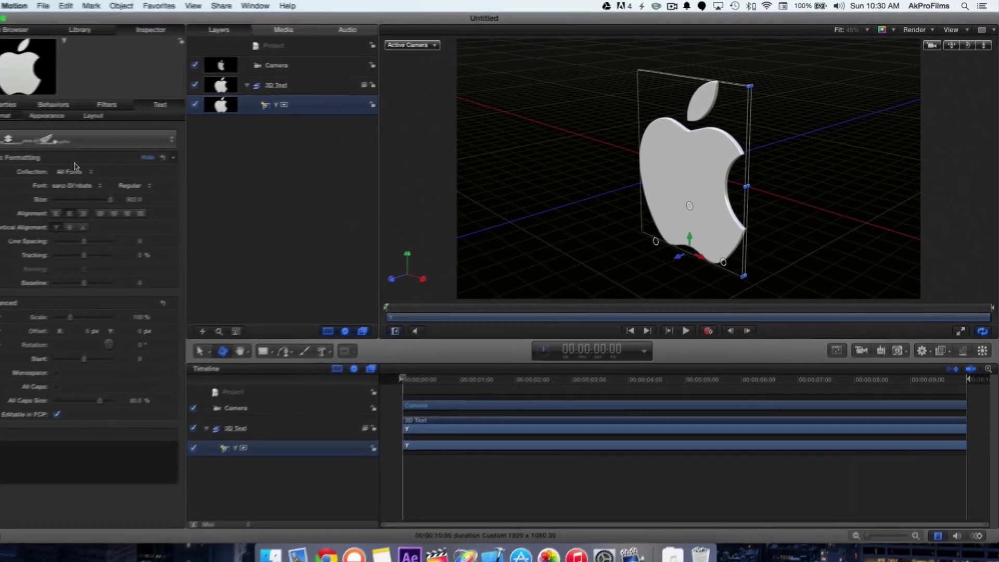
click(72, 113)
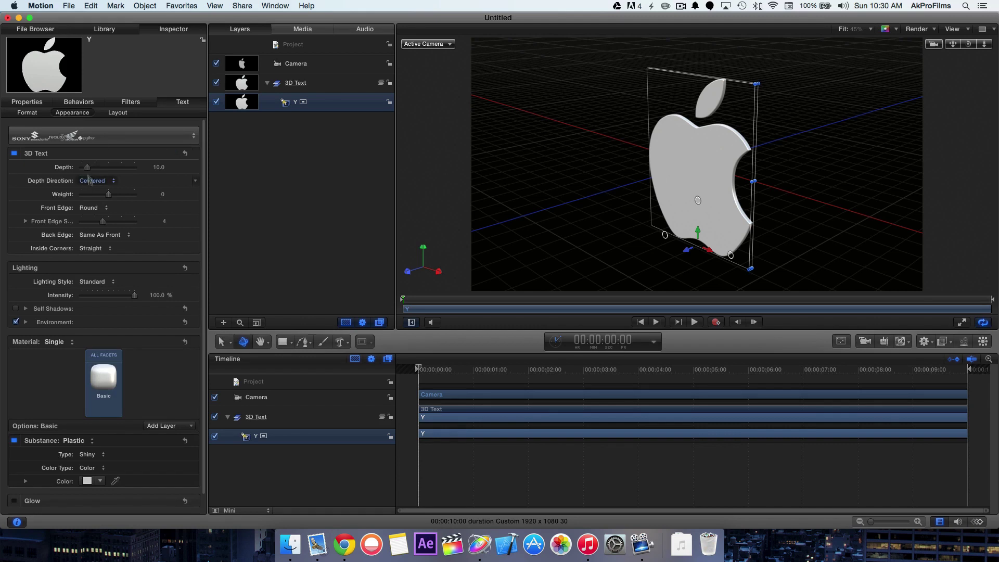
mouse_move(86, 168)
click(156, 169)
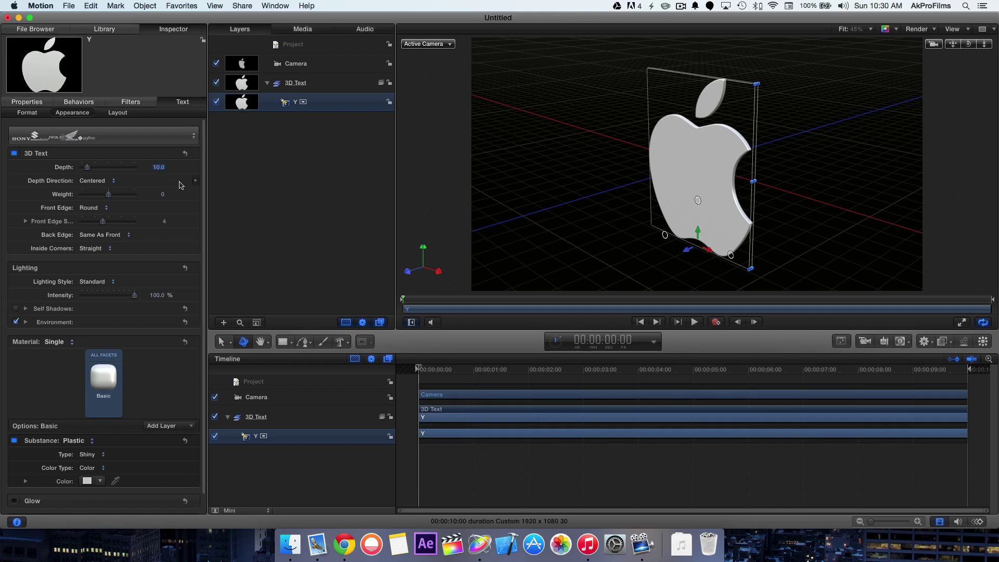
text(50)
key(Return)
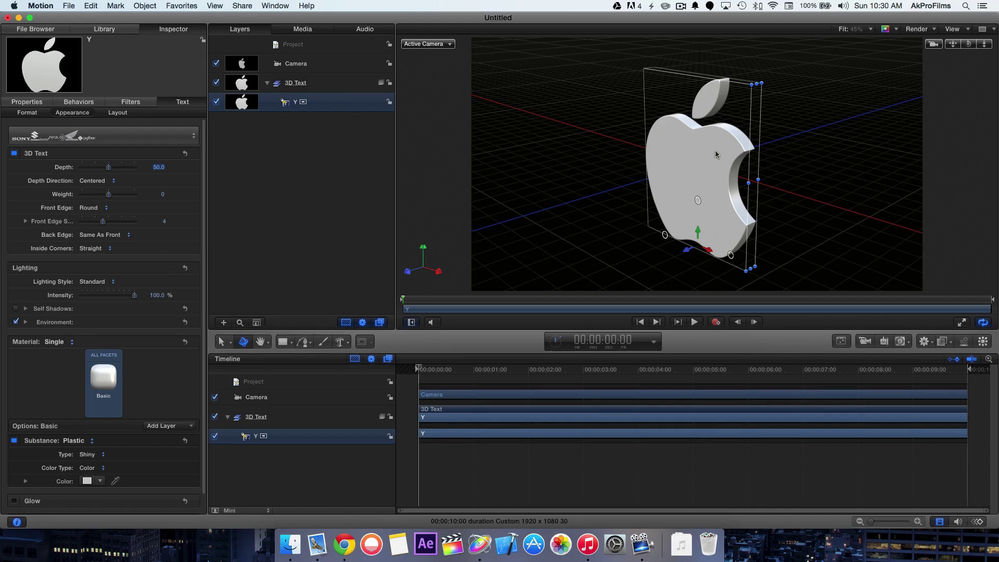
double_click(969, 45)
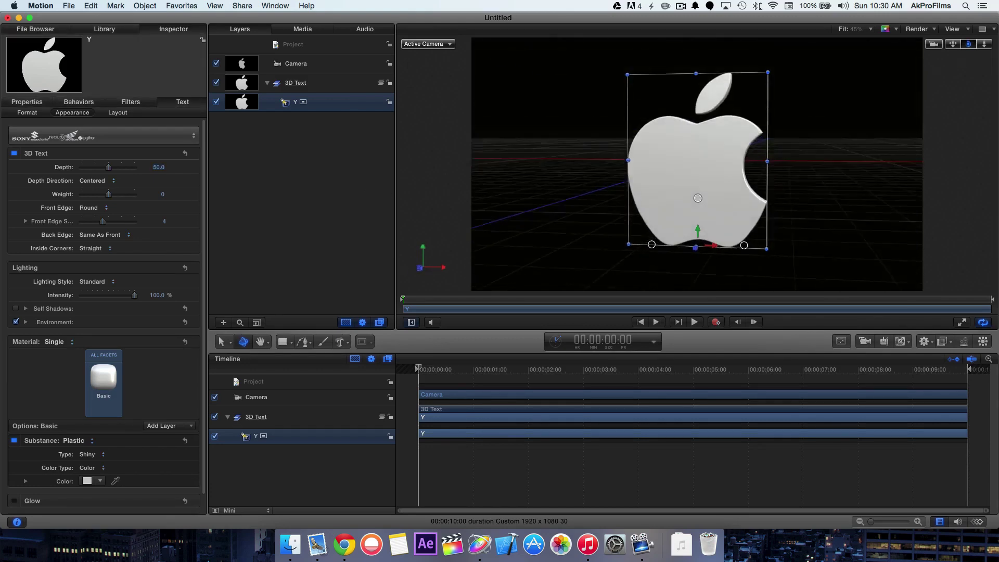
mouse_move(969, 44)
mouse_down()
mouse_move(937, 54)
mouse_move(956, 48)
mouse_up()
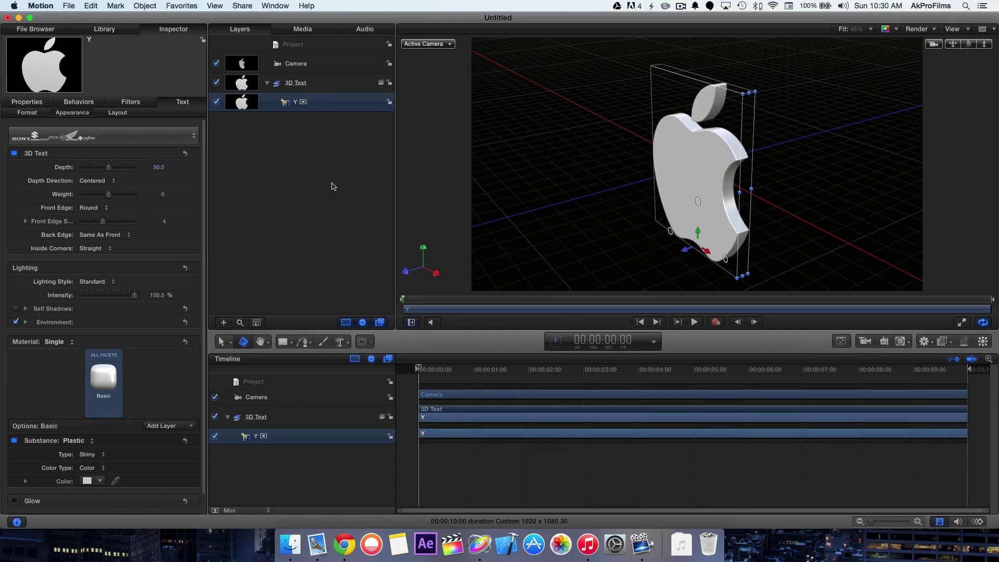
Keep the extrusion depth direction Centered and thin the logo's weight.
click(95, 185)
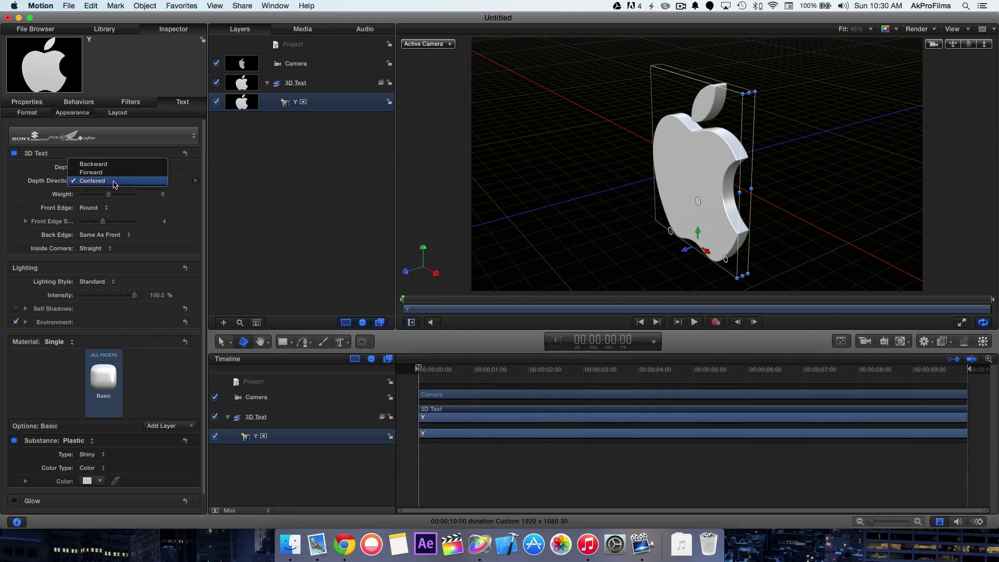
click(114, 184)
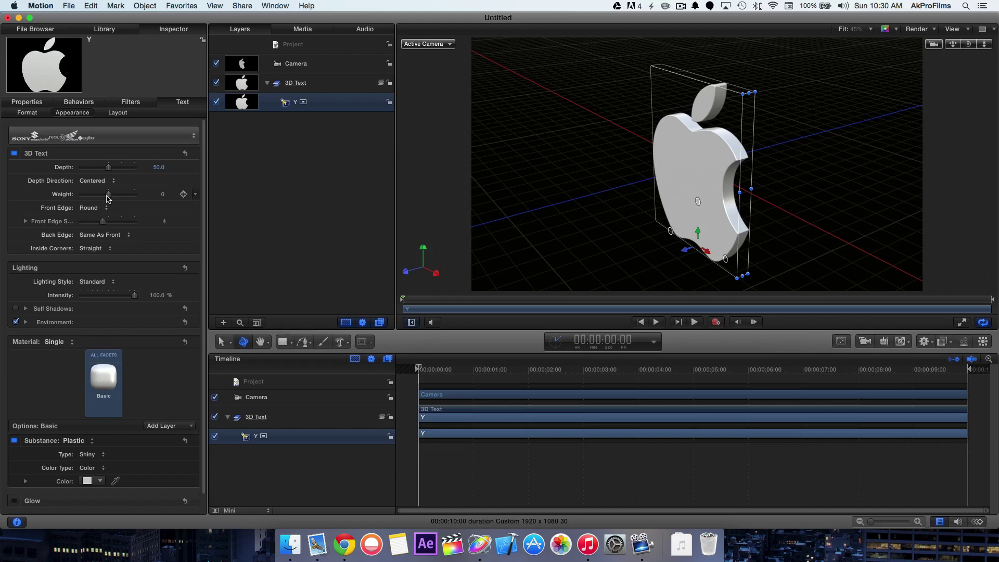
mouse_move(108, 198)
mouse_down()
mouse_move(89, 197)
mouse_move(111, 201)
mouse_up()
Give the front edge a Concave profile with width 14.3 and depth 7.8.
click(89, 212)
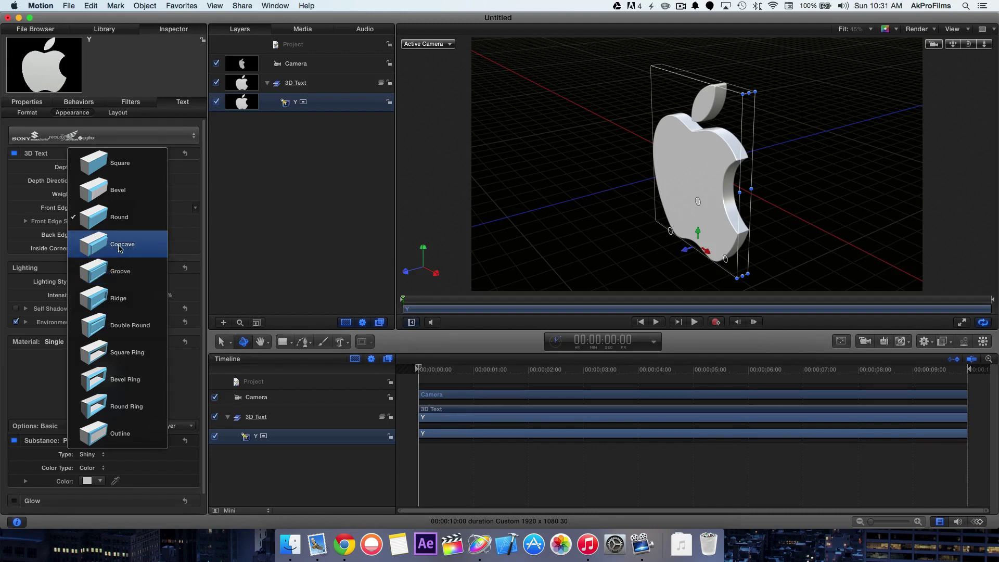
click(120, 249)
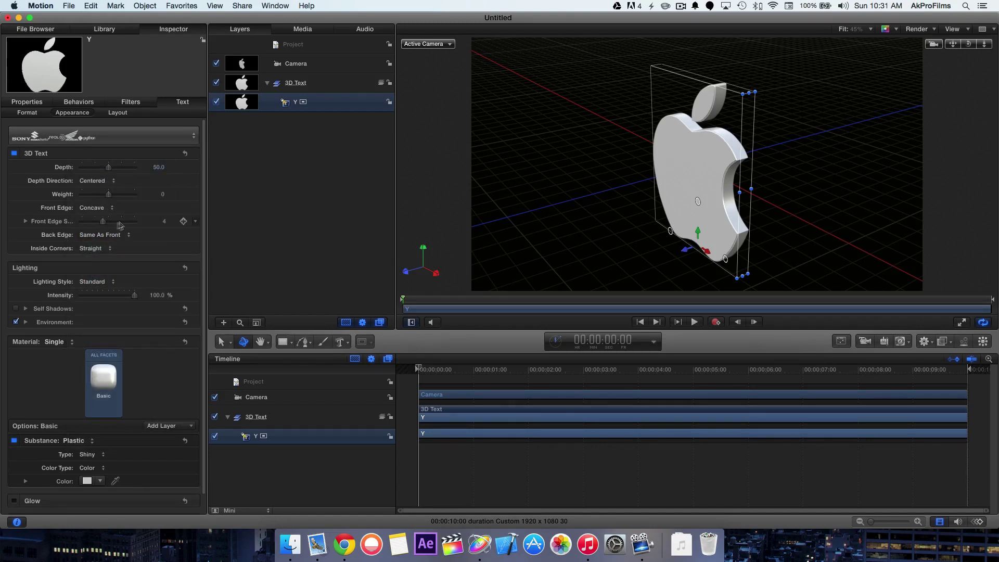
click(26, 223)
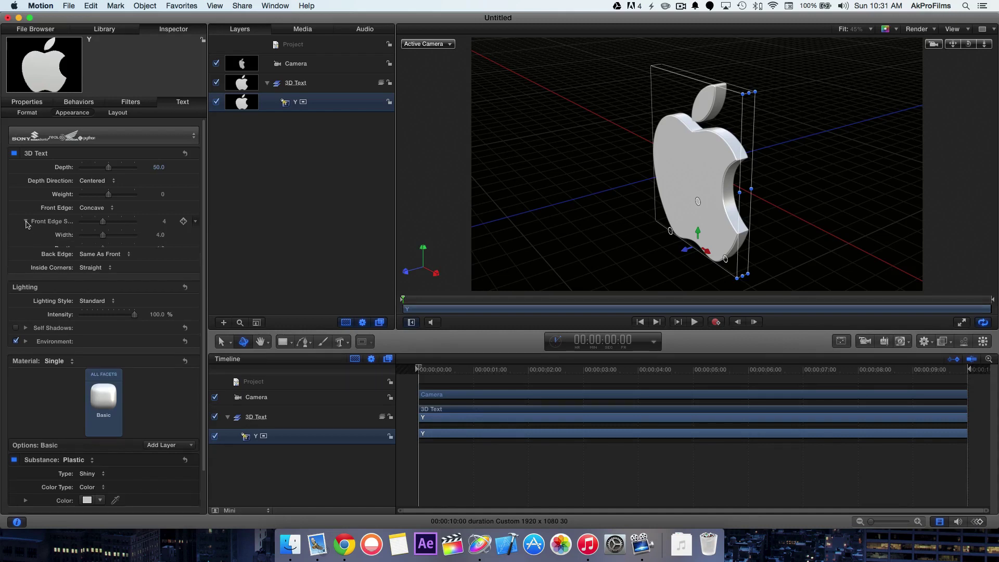
drag(101, 238, 137, 244)
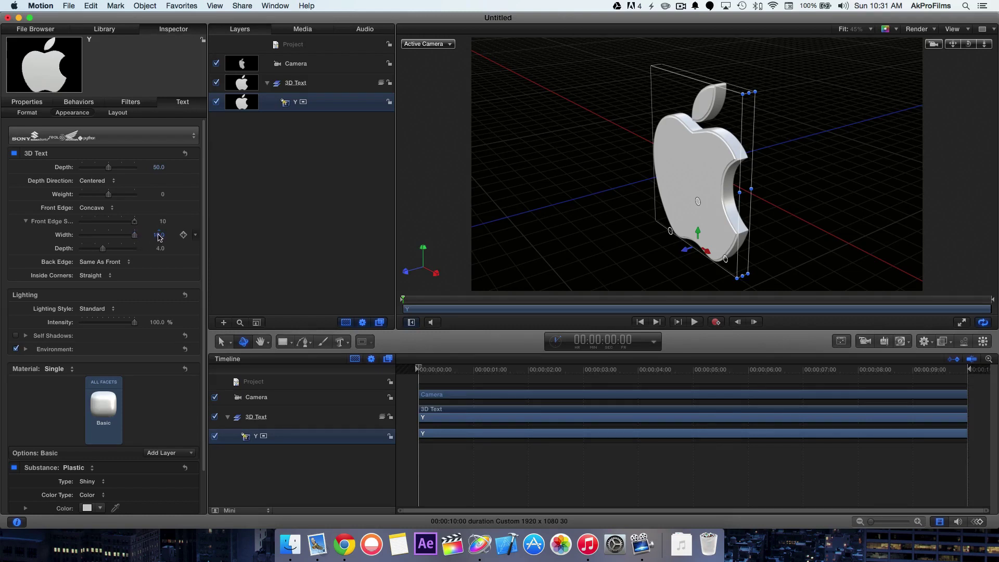
drag(159, 234, 159, 234)
text(14.3)
click(160, 248)
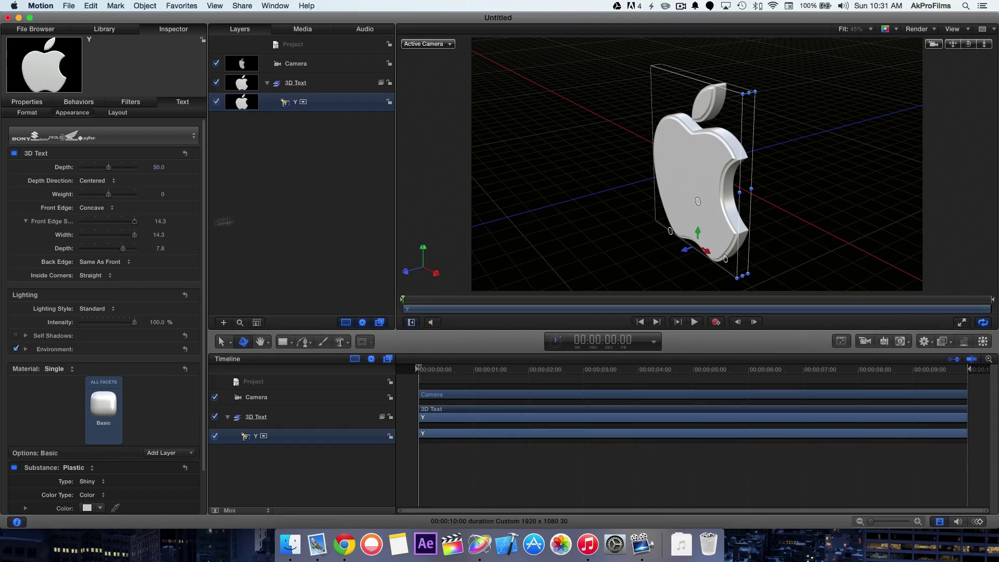
Briefly try a Bevel back edge, then settle on Square with Straight inside corners.
click(101, 262)
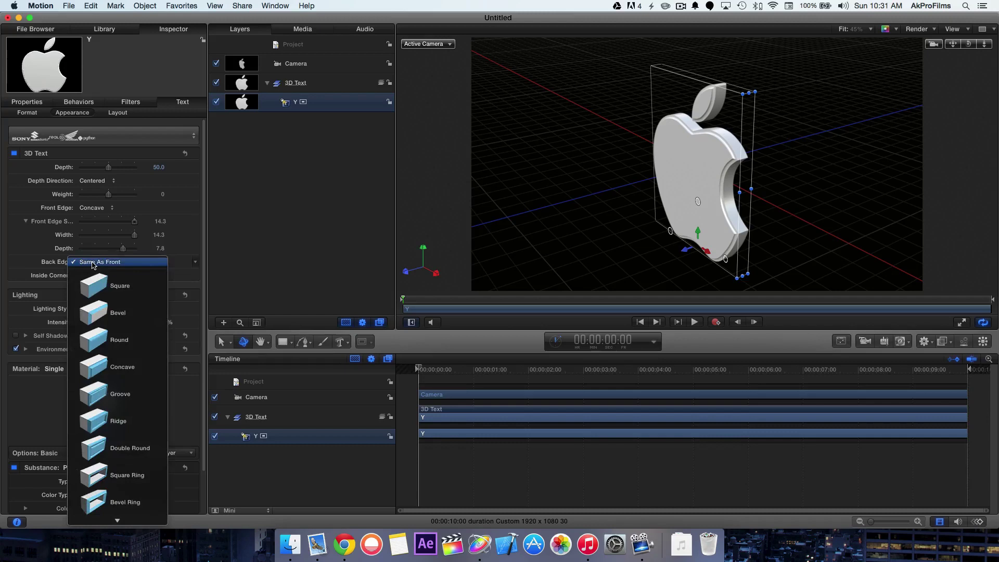
click(104, 286)
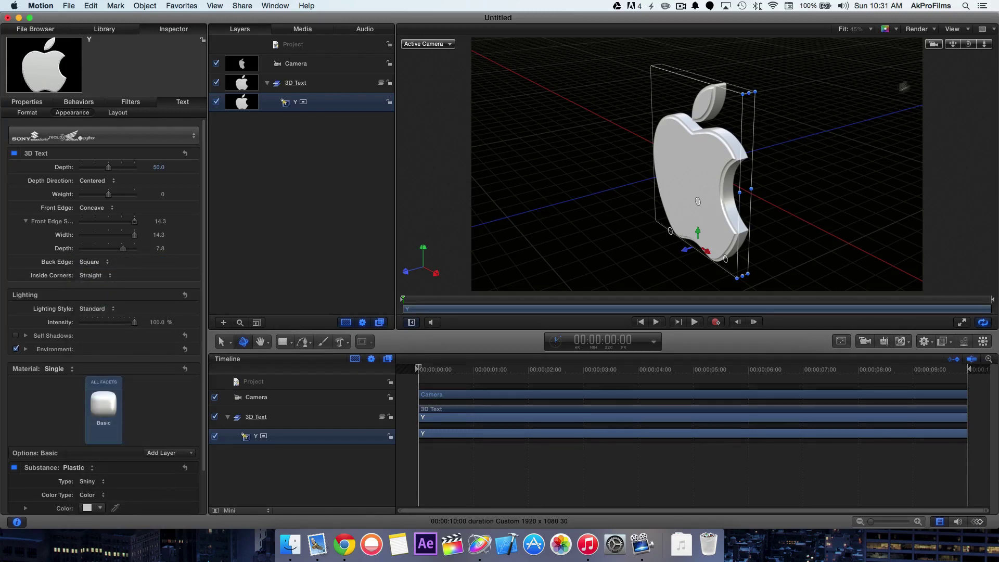
drag(968, 45, 955, 59)
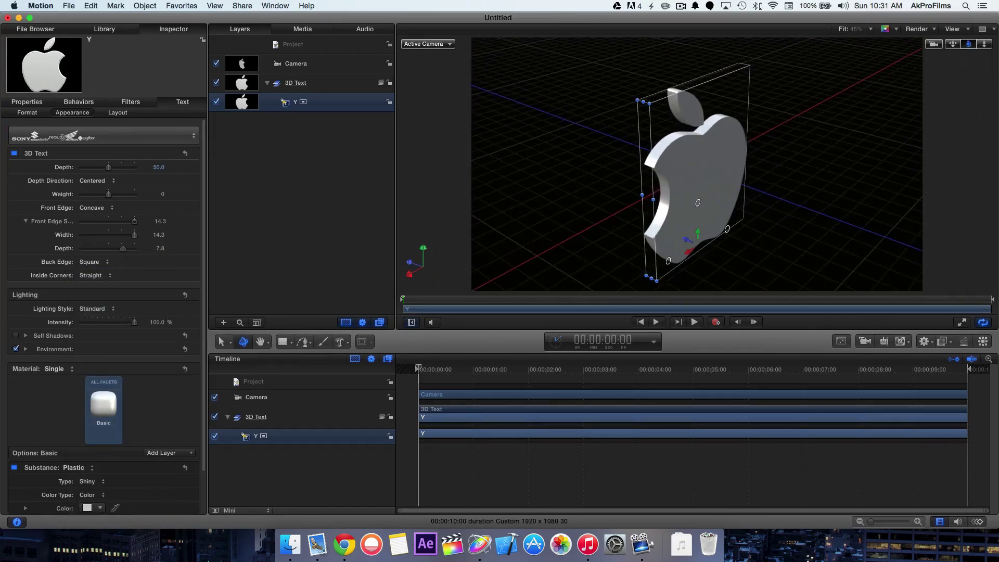
click(122, 265)
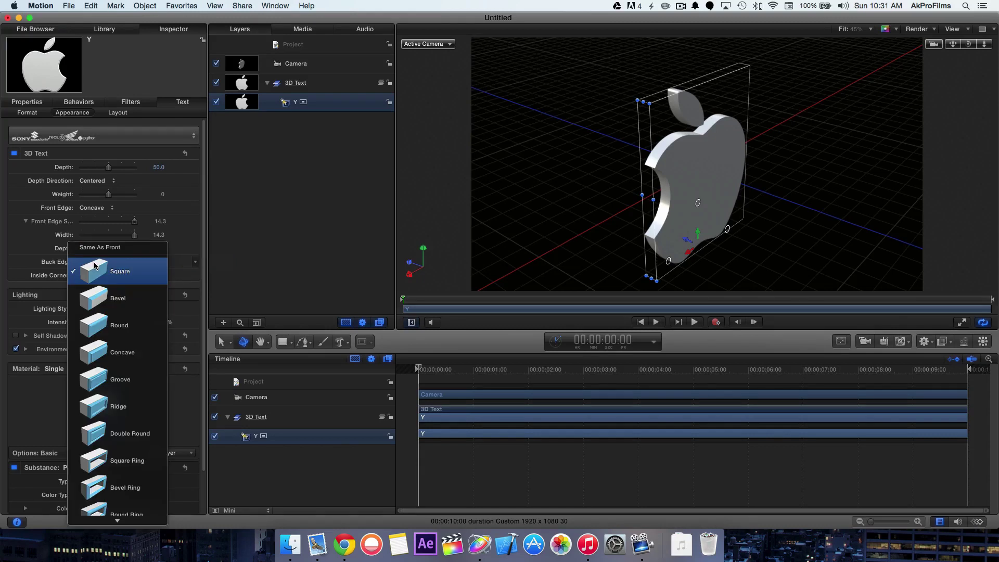
click(110, 308)
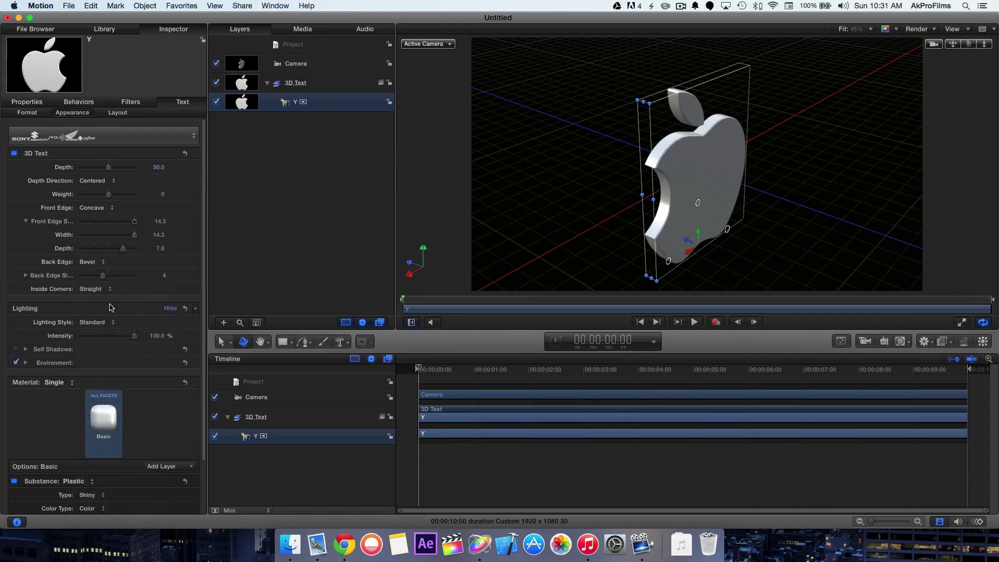
click(101, 264)
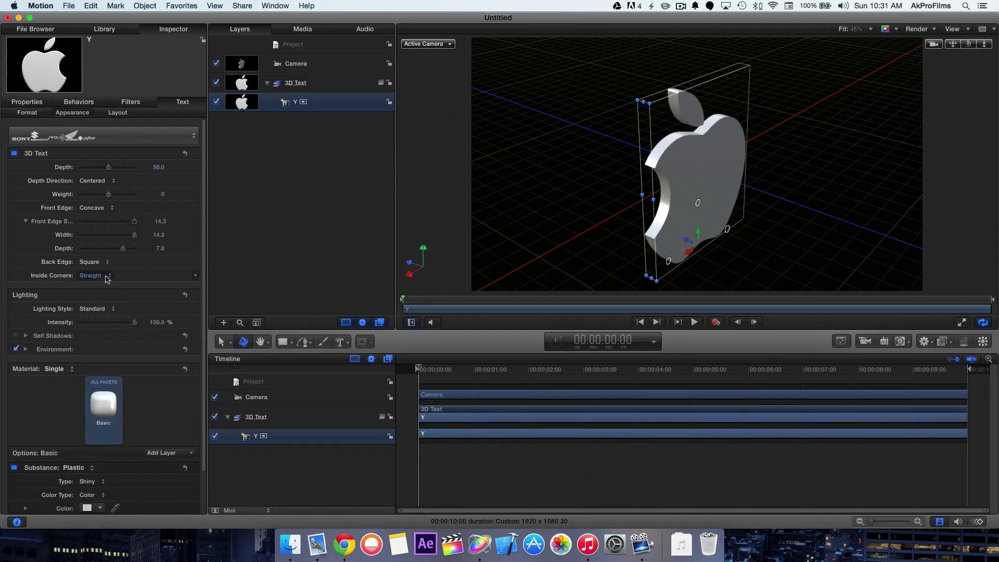
click(99, 276)
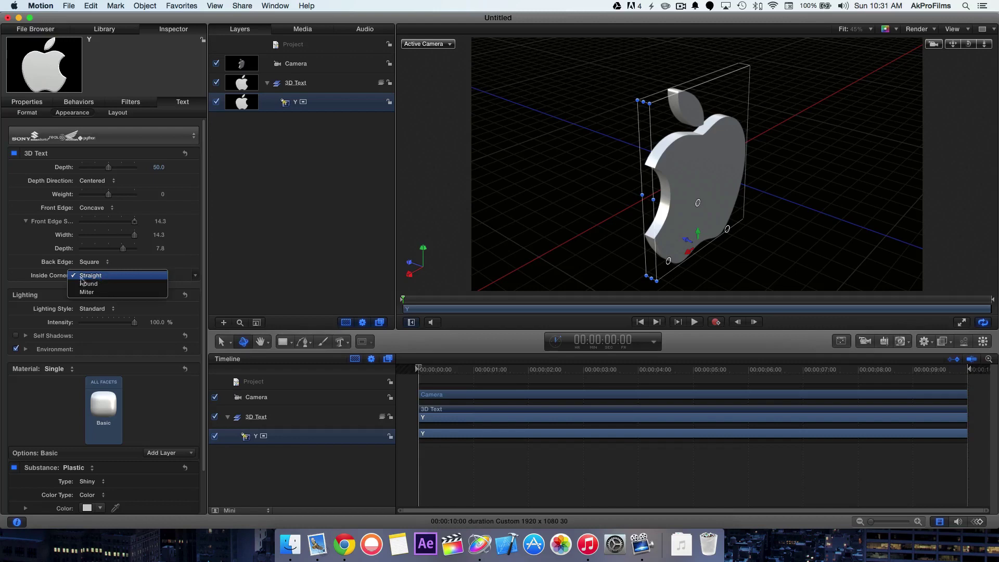
click(52, 277)
drag(968, 45, 922, 45)
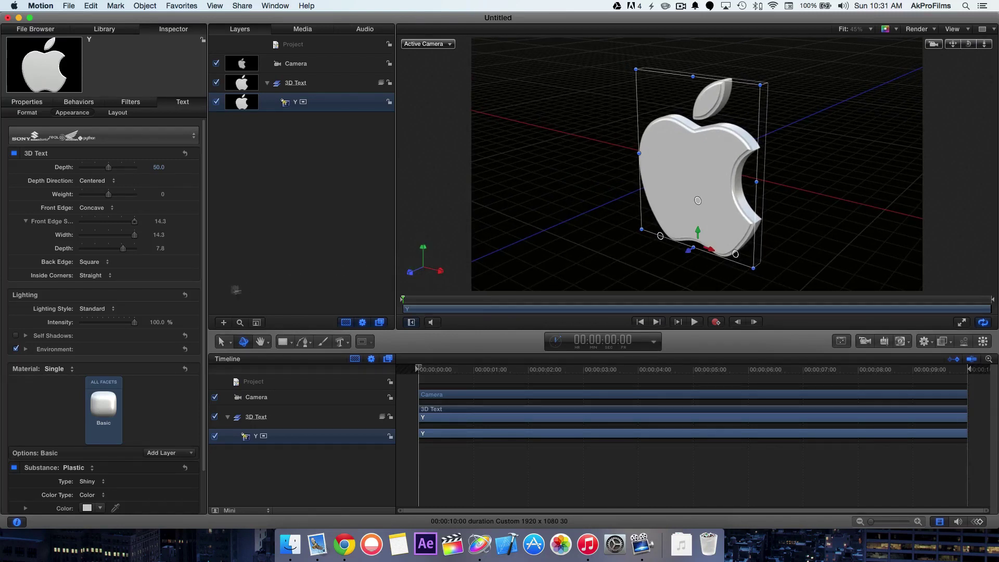
mouse_move(82, 321)
scroll(67, 360, down, 3)
scroll(67, 359, down, 2)
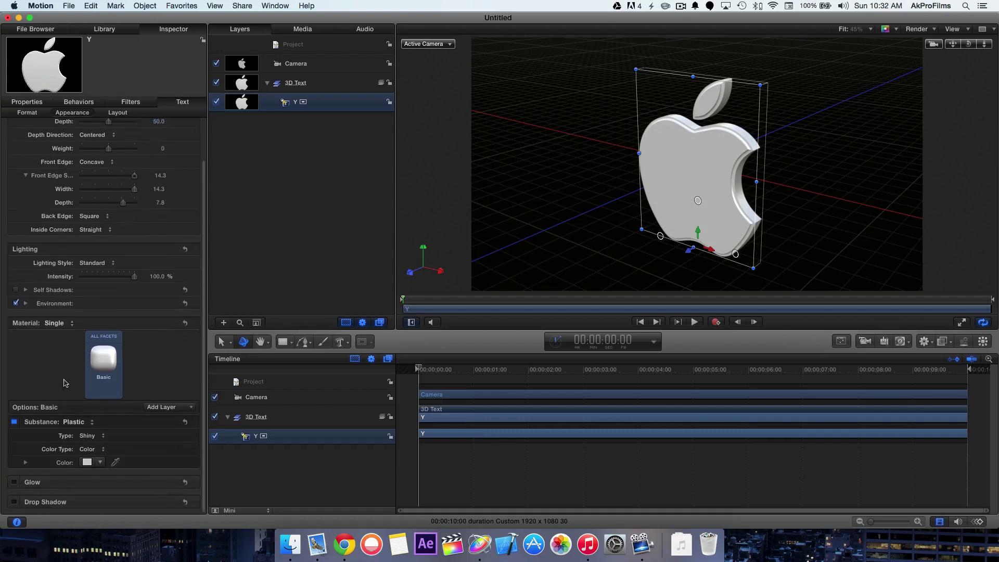
Turn off environment lighting, enable Self Shadows, and set Lighting Style to Backlit.
click(15, 302)
click(15, 291)
click(104, 266)
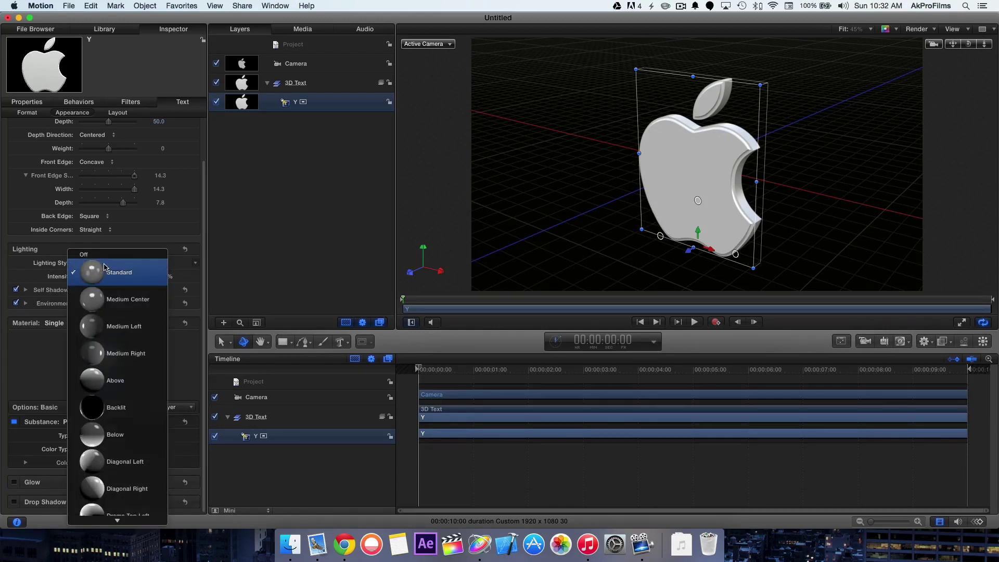
click(112, 414)
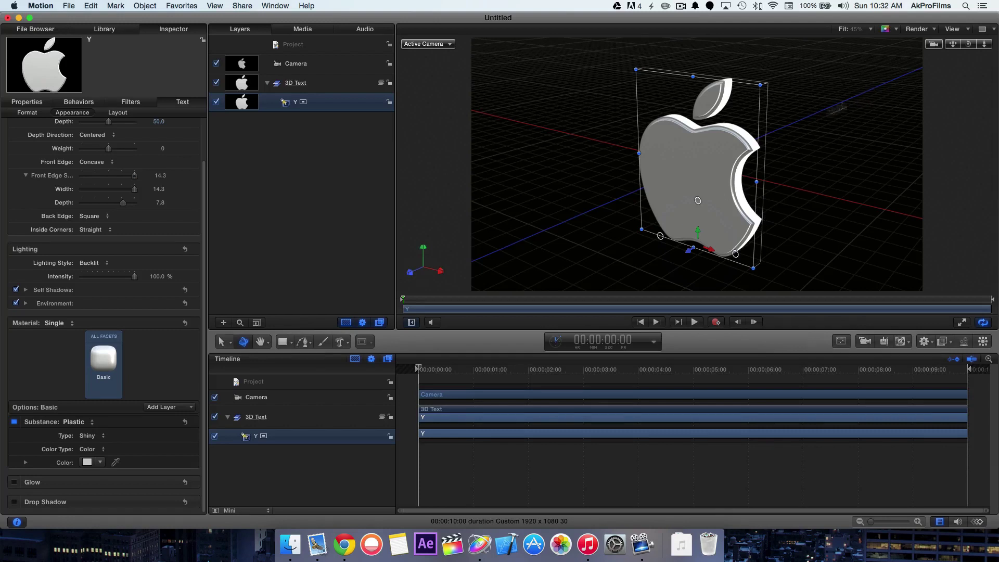
click(96, 267)
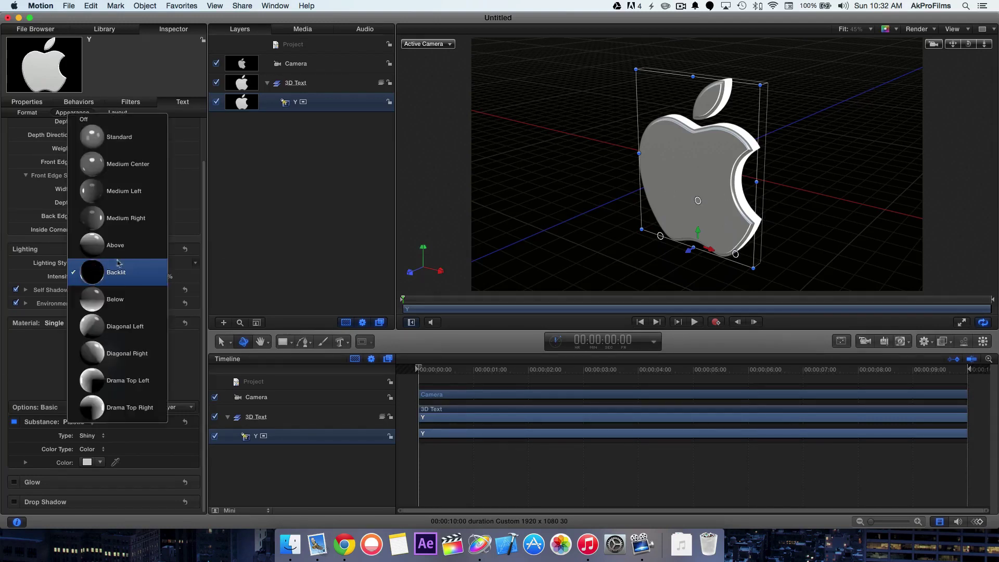
click(190, 278)
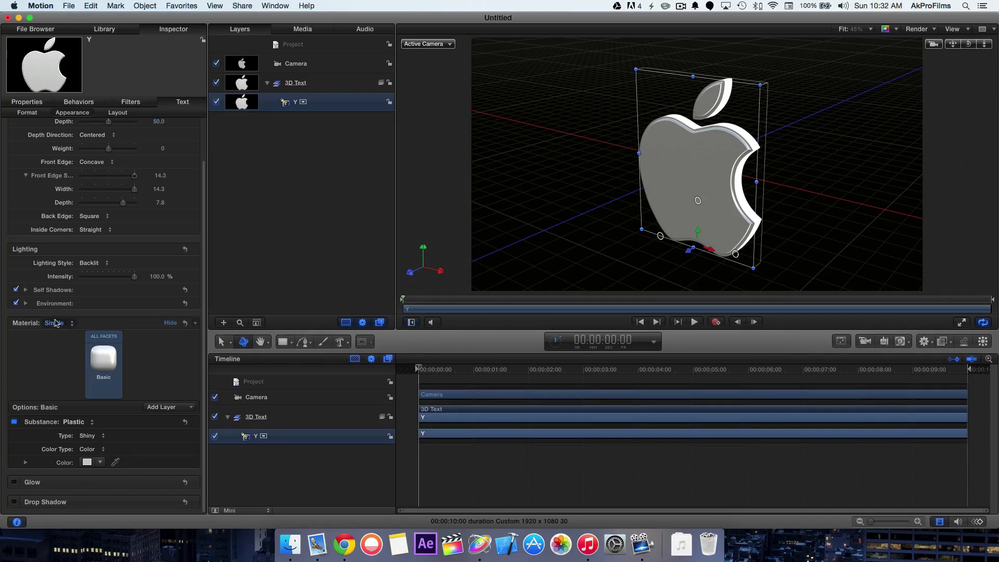
mouse_move(103, 359)
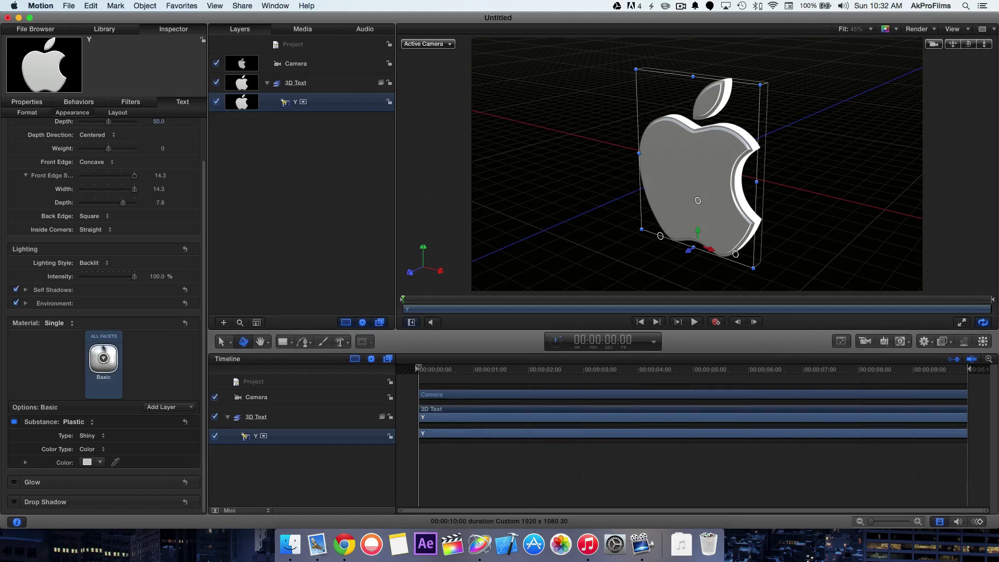
Switch the logo's Material setting from single to Multiple.
click(106, 360)
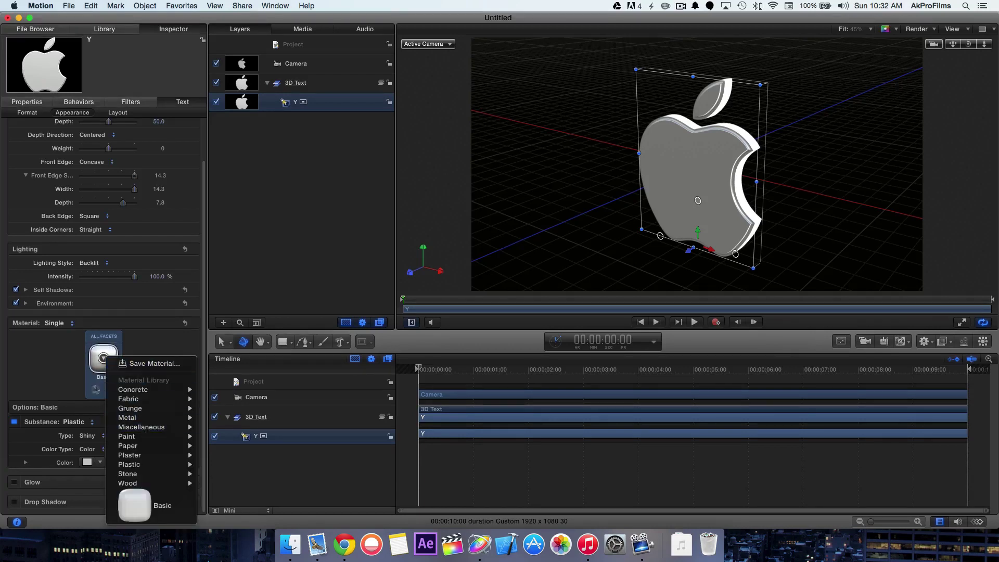
click(57, 372)
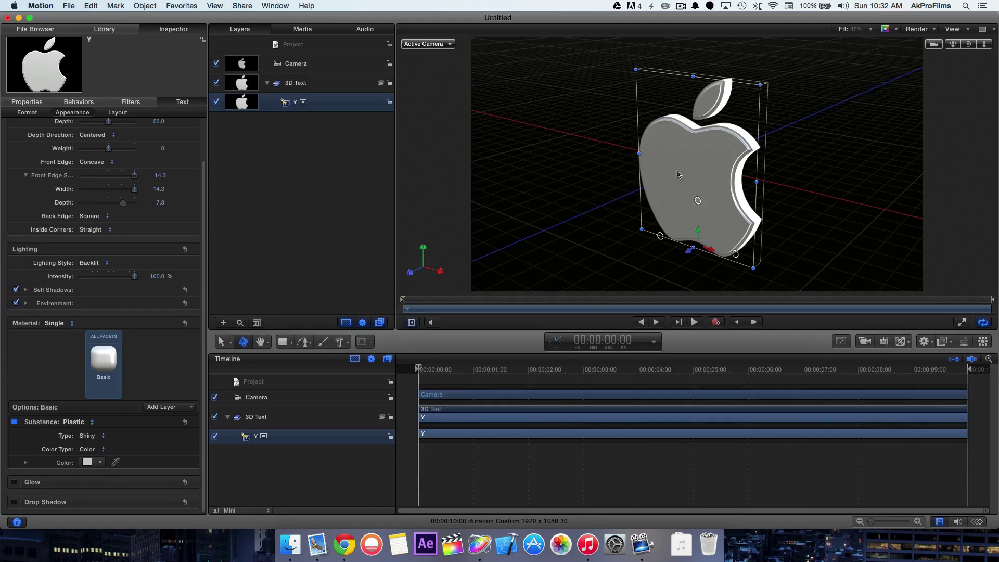
click(69, 321)
click(55, 334)
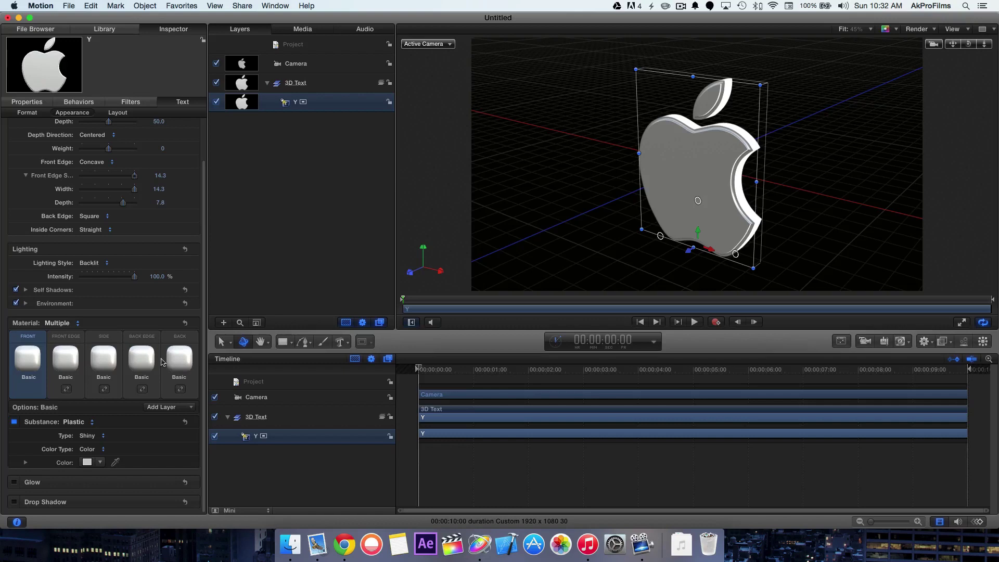
Make the front face gold, the front edge chrome, and the side gold.
click(29, 358)
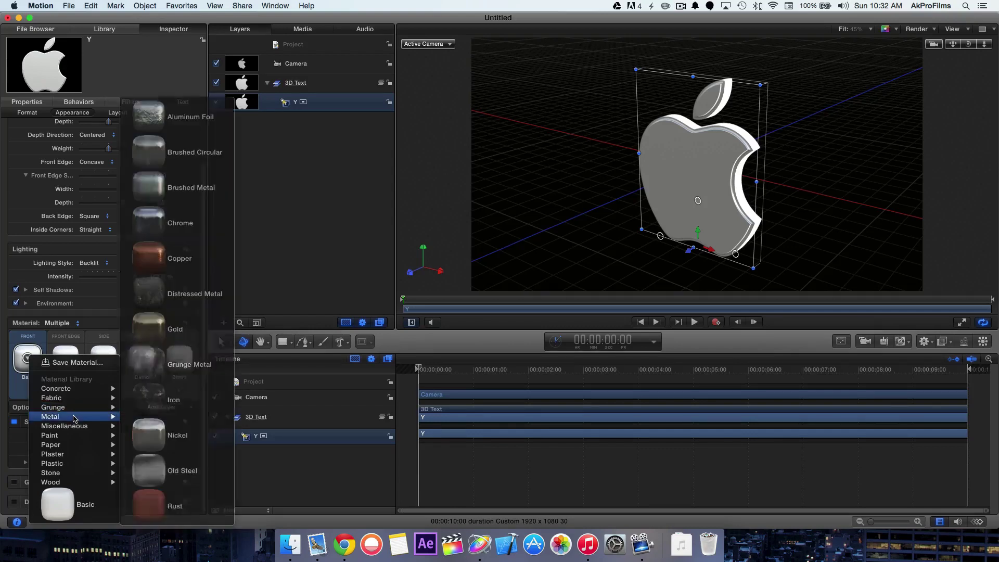
mouse_move(50, 417)
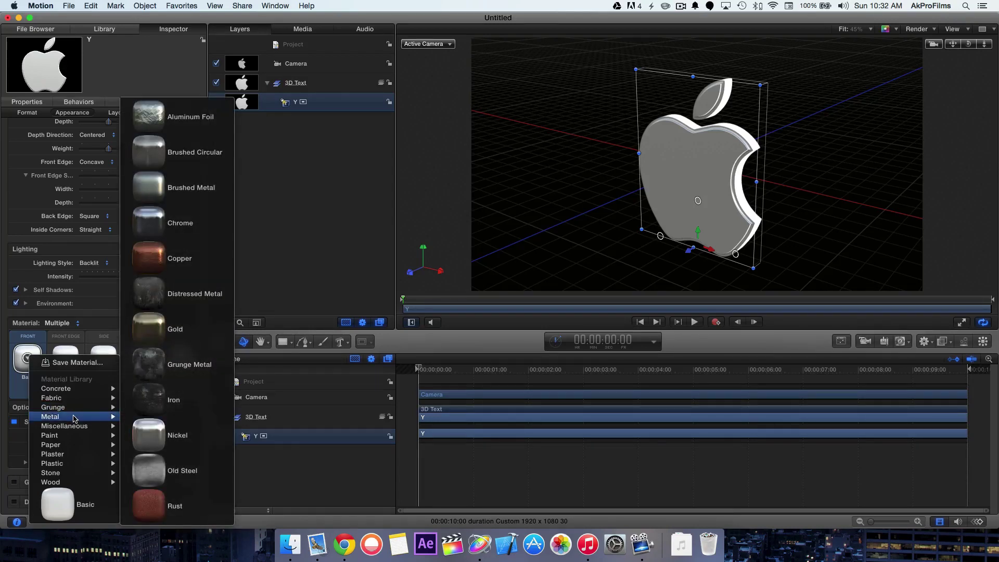
click(173, 335)
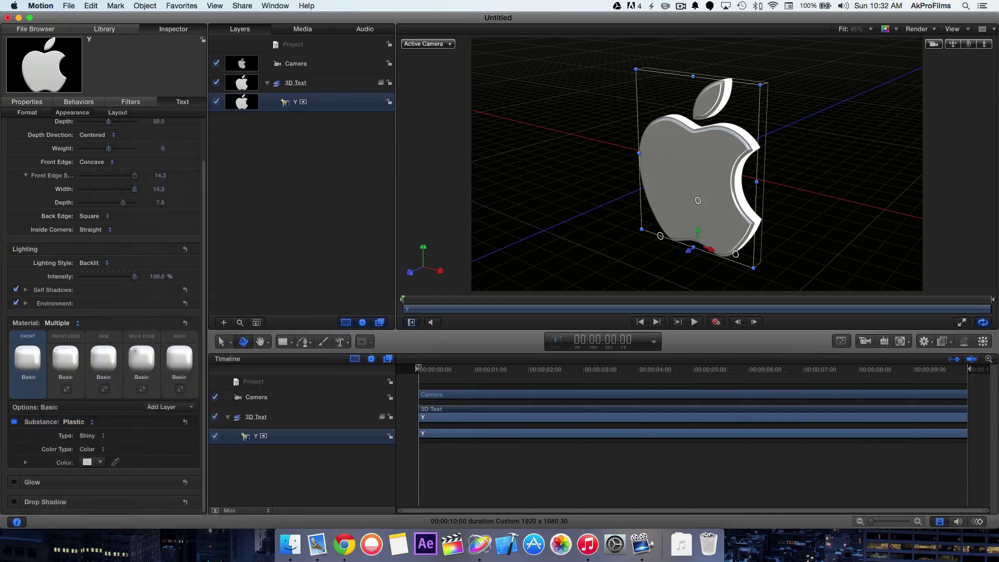
click(66, 358)
mouse_move(87, 418)
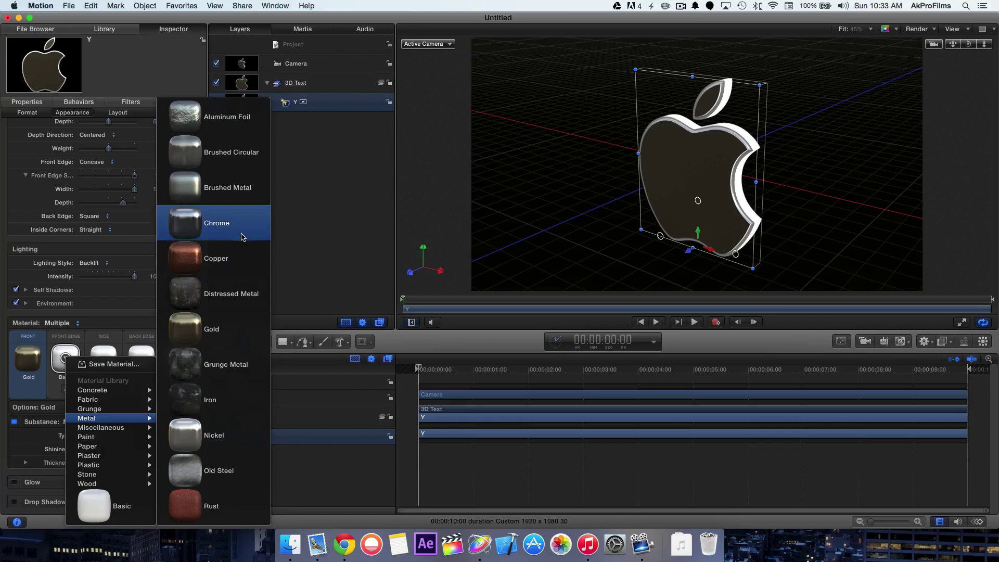
click(243, 235)
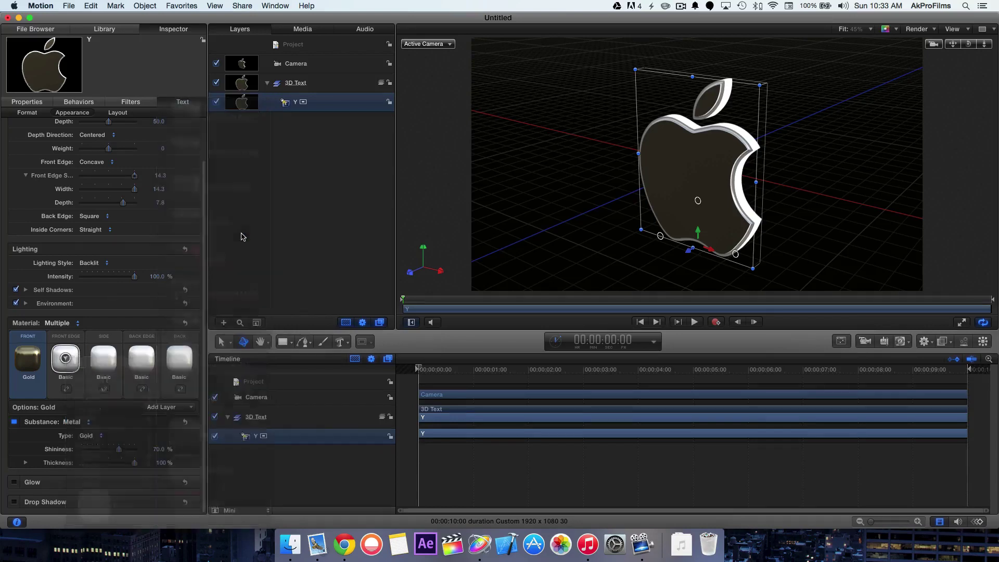
click(104, 358)
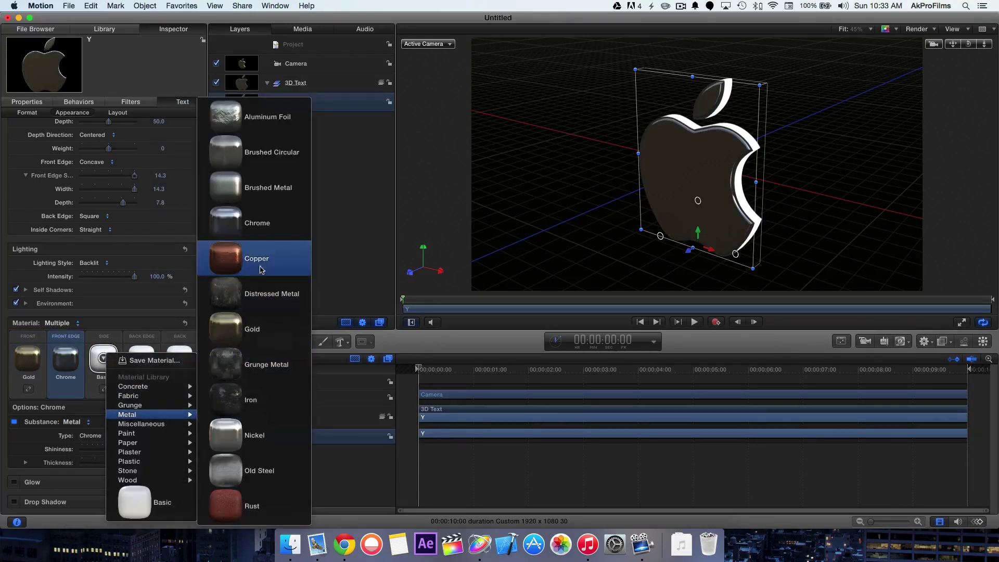
key(Escape)
Make the back edge Metal > Chrome and the back face Metal > Gold.
click(141, 359)
mouse_move(163, 417)
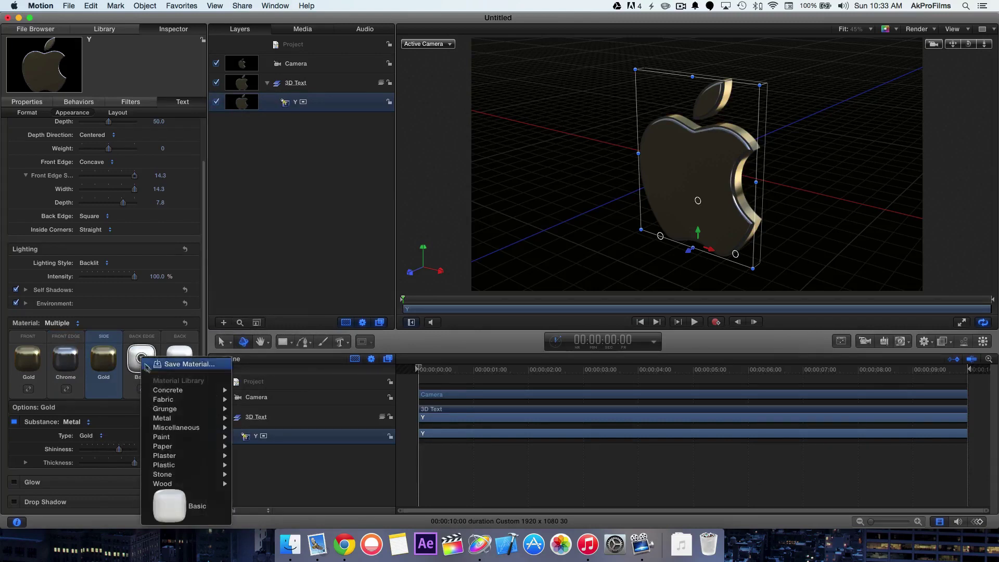
click(288, 222)
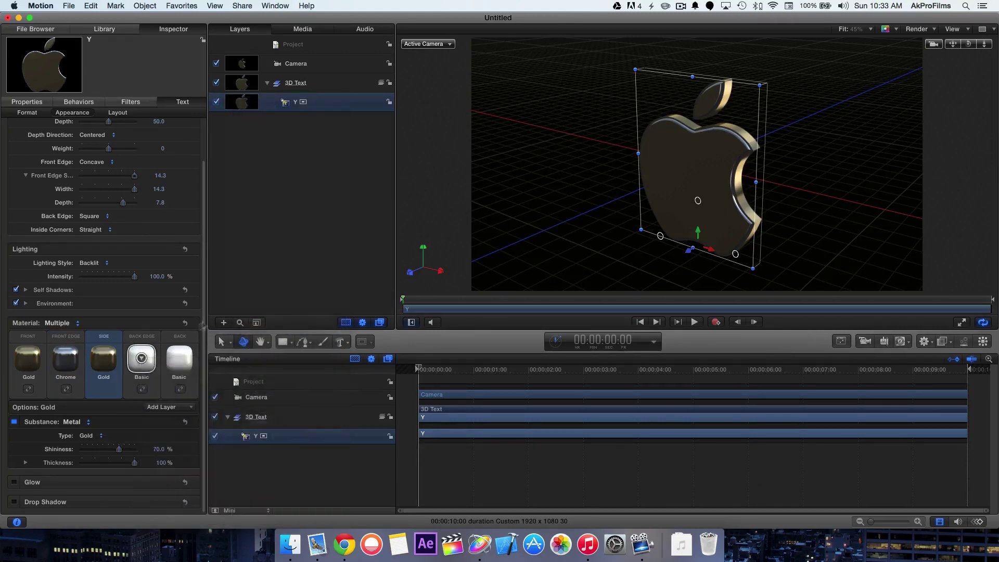
click(180, 359)
mouse_move(204, 417)
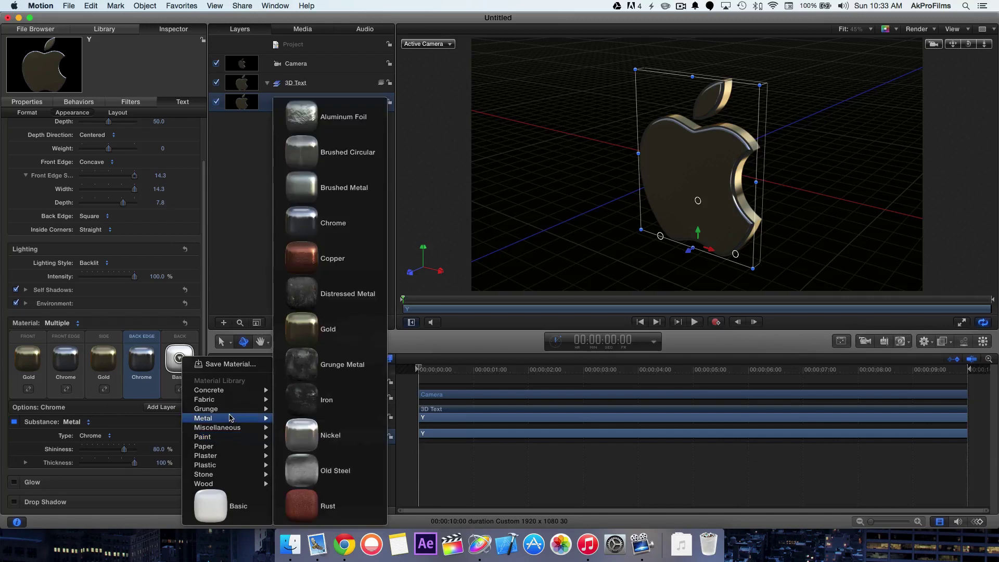
click(343, 327)
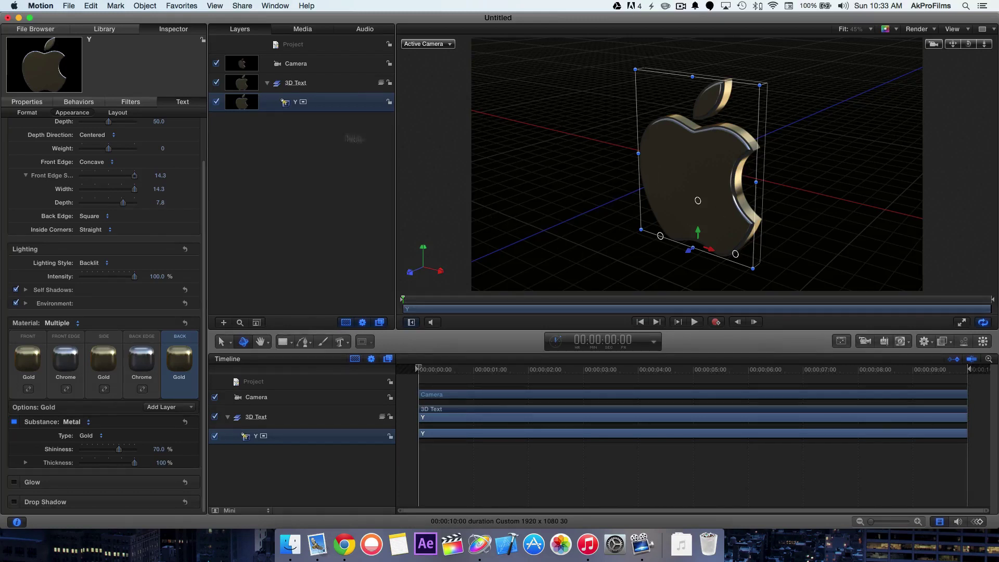
Select the Camera layer and zero its Position X/Y and Rotation X/Y.
click(299, 125)
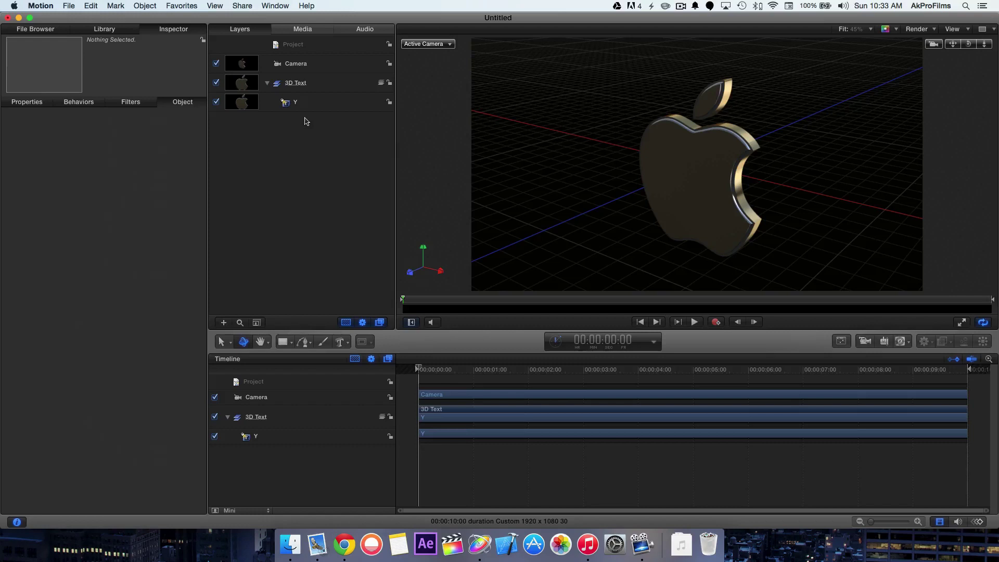
click(302, 69)
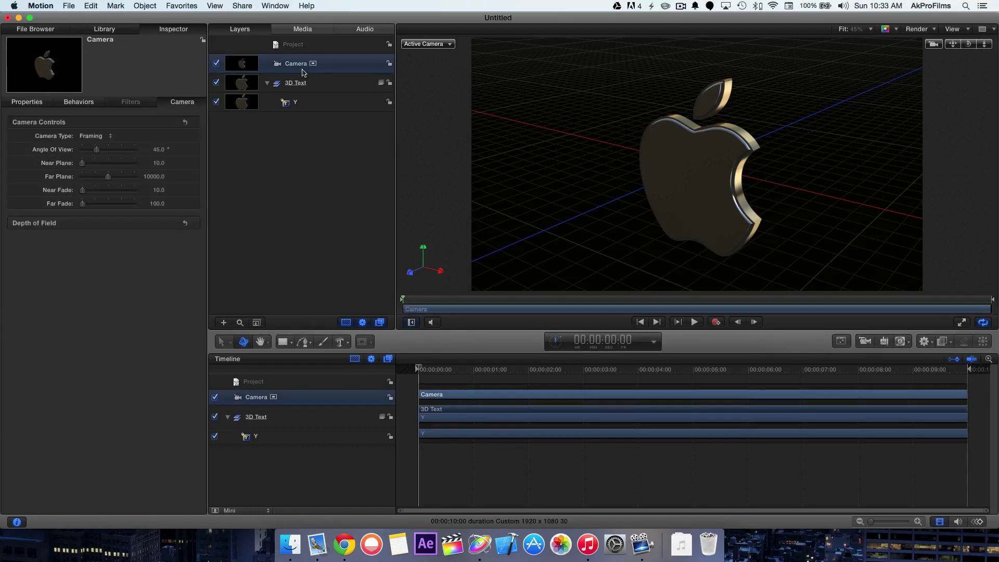
click(28, 103)
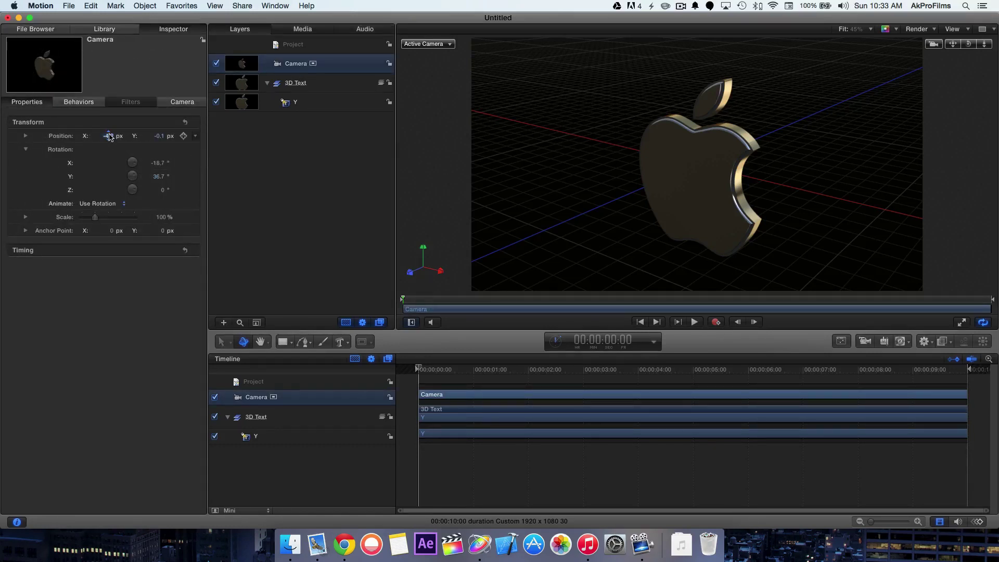
drag(110, 137, 113, 137)
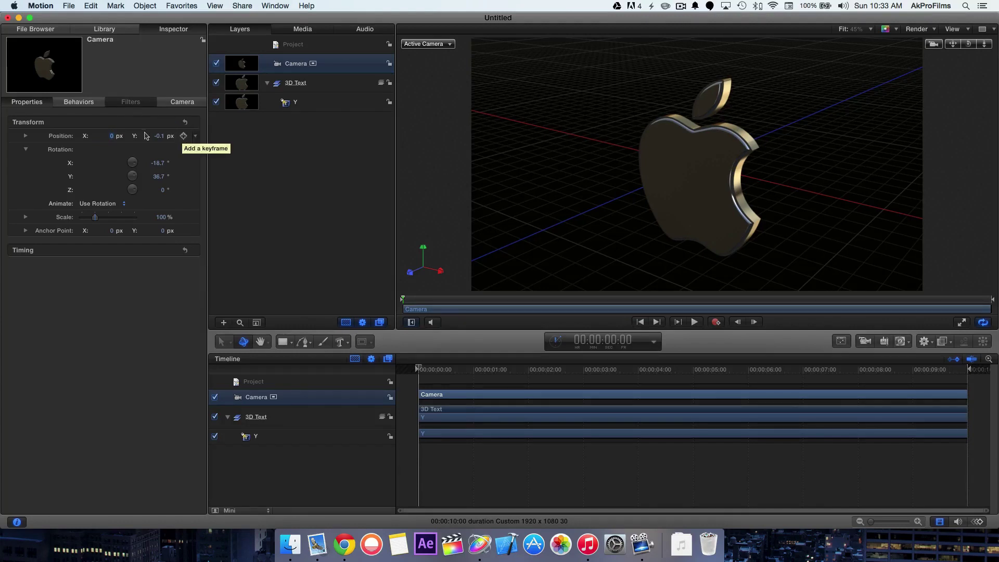
drag(156, 138, 158, 138)
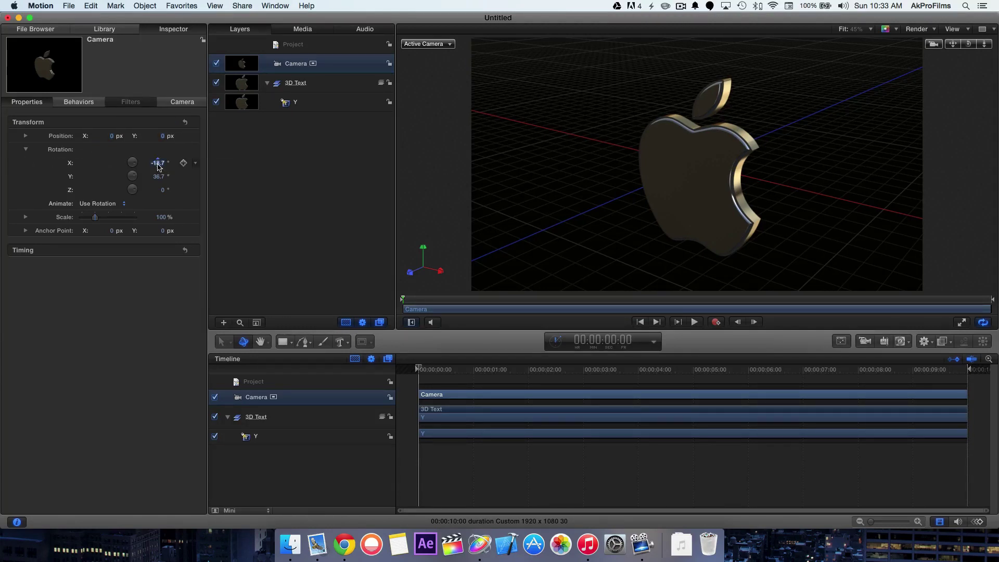
text(0)
key(Return)
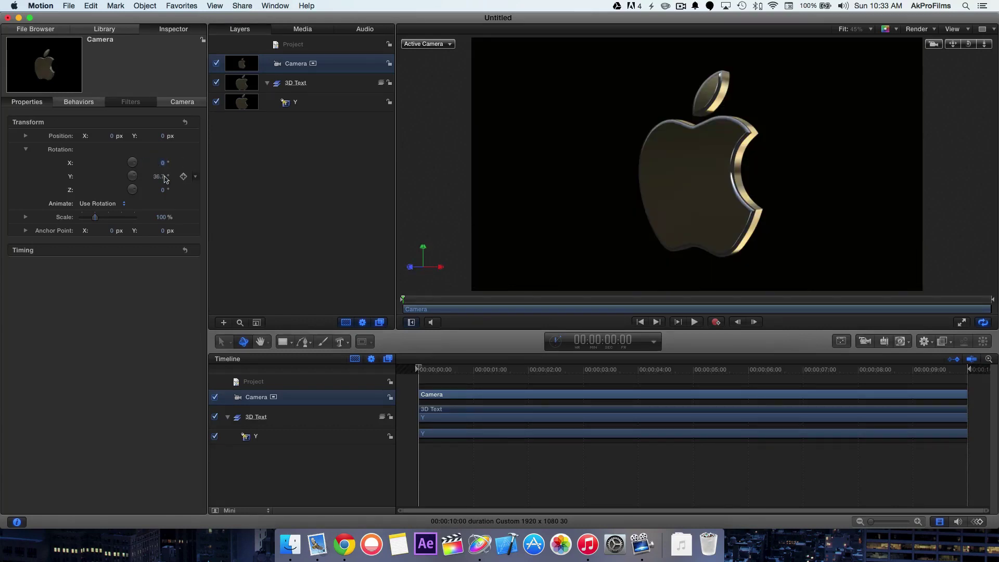
text(0)
key(Return)
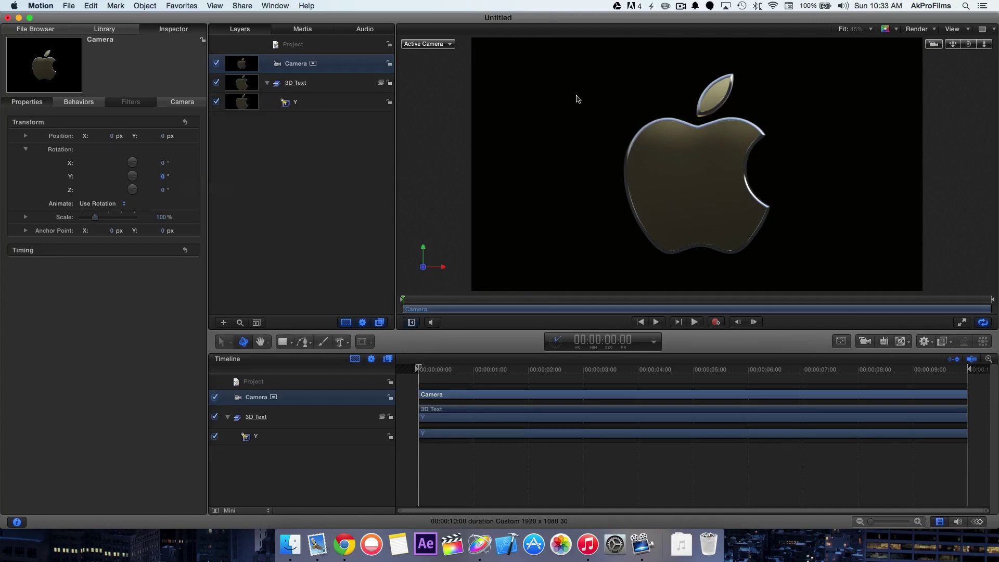
Select the Y text layer and expand its Appearance Environment lighting settings.
click(296, 103)
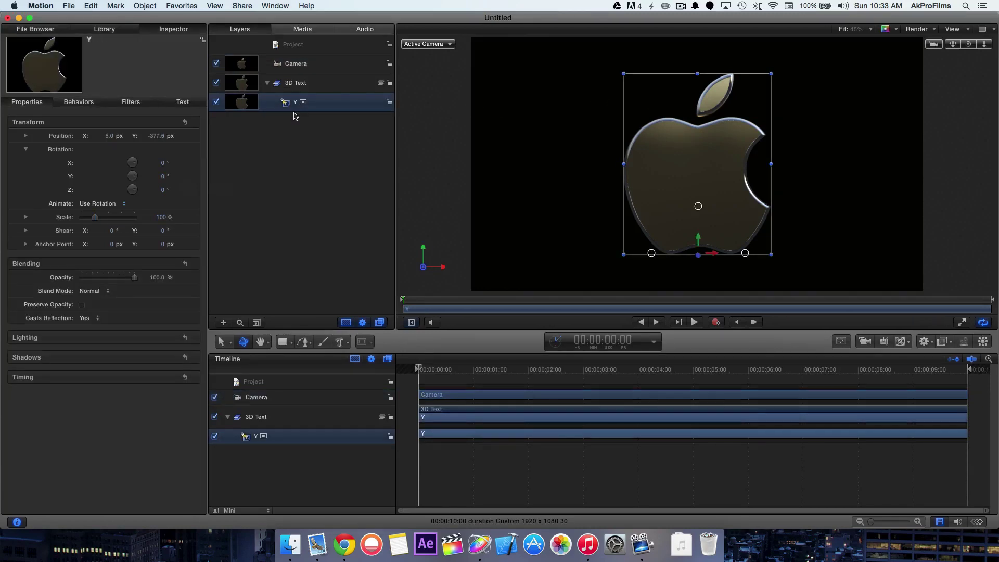
click(183, 103)
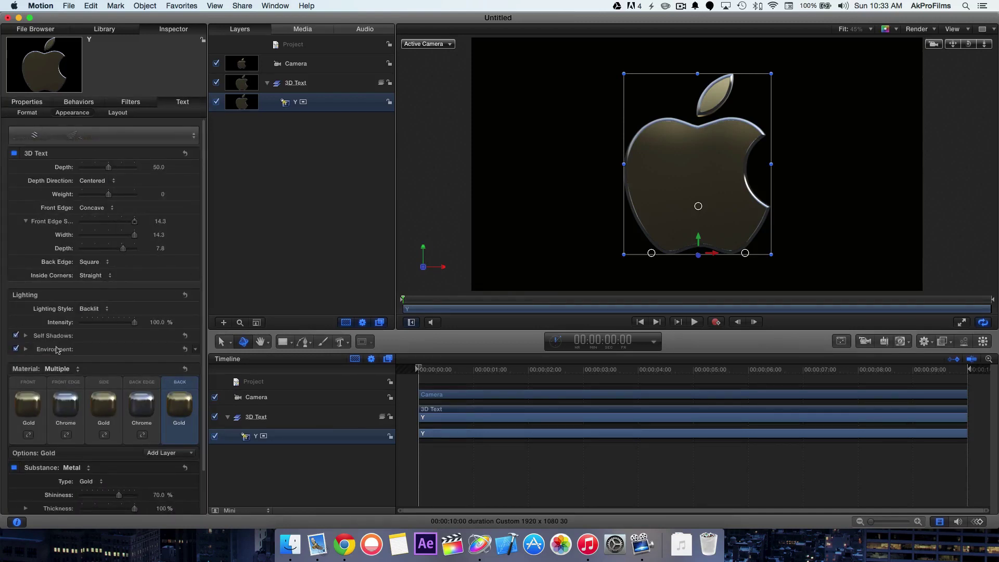
scroll(57, 350, down, 2)
scroll(58, 349, down, 1)
click(25, 327)
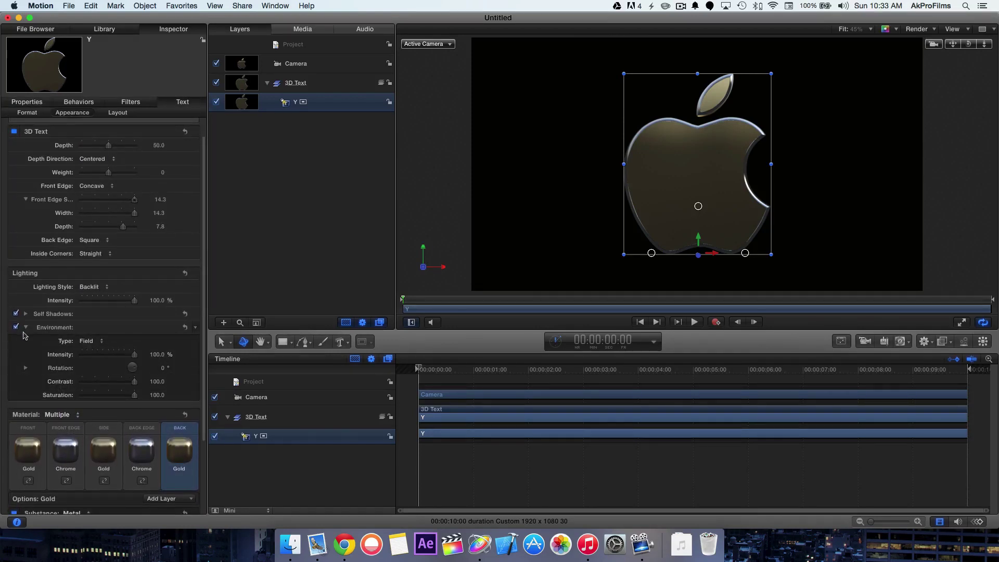
scroll(97, 328, down, 3)
Set the environment type to Squares after briefly trying Colorful, and expand Rotation.
click(96, 315)
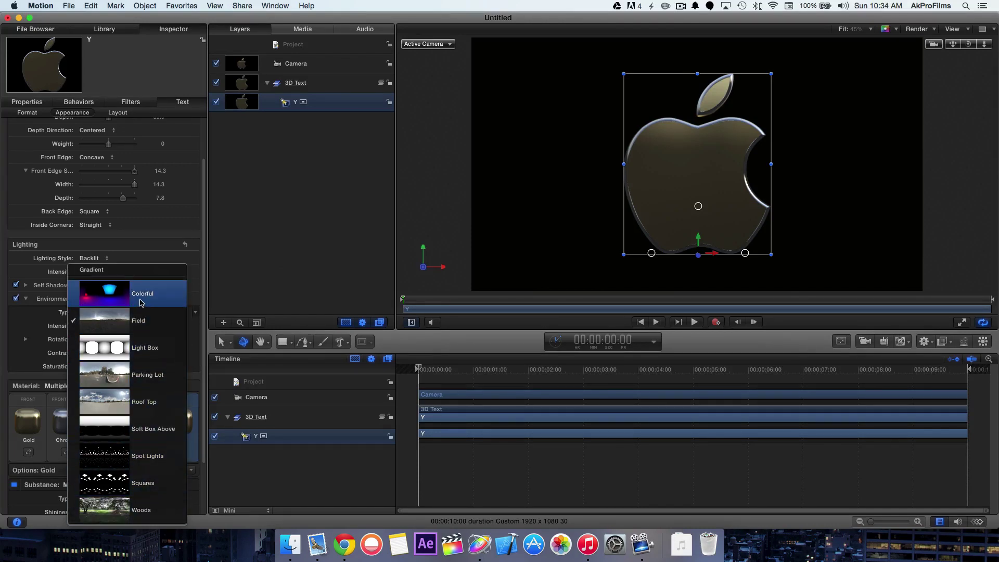
click(141, 303)
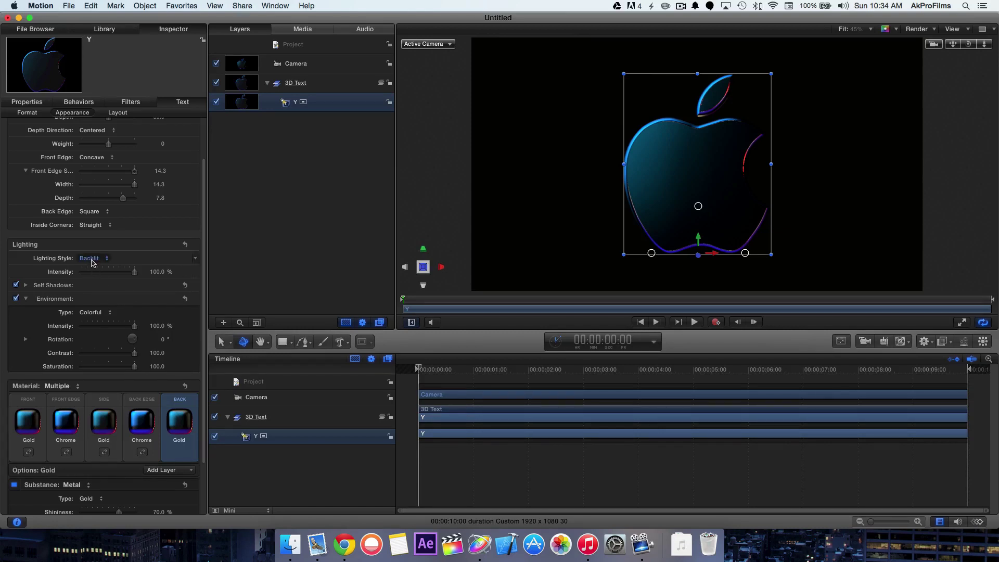
click(98, 312)
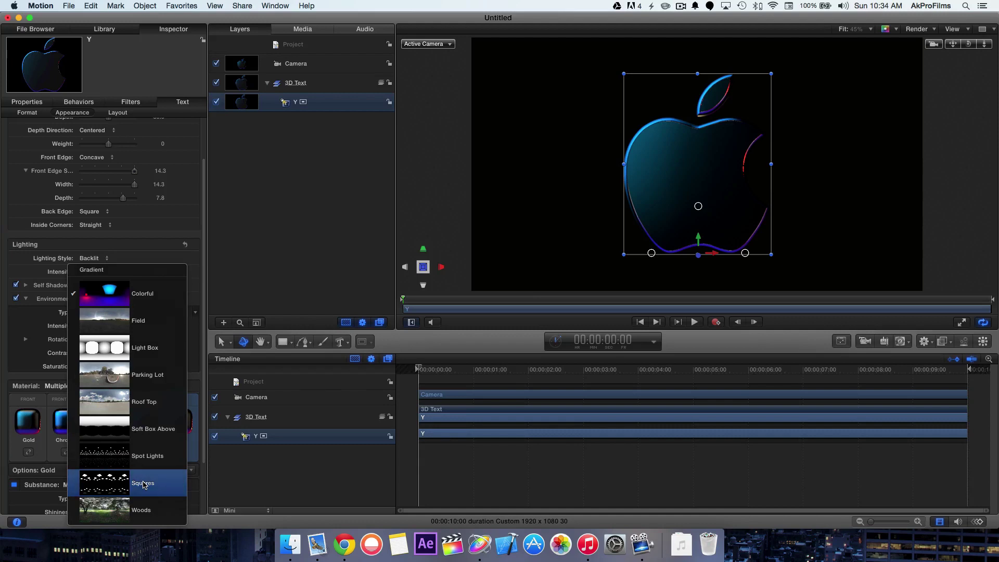
click(143, 485)
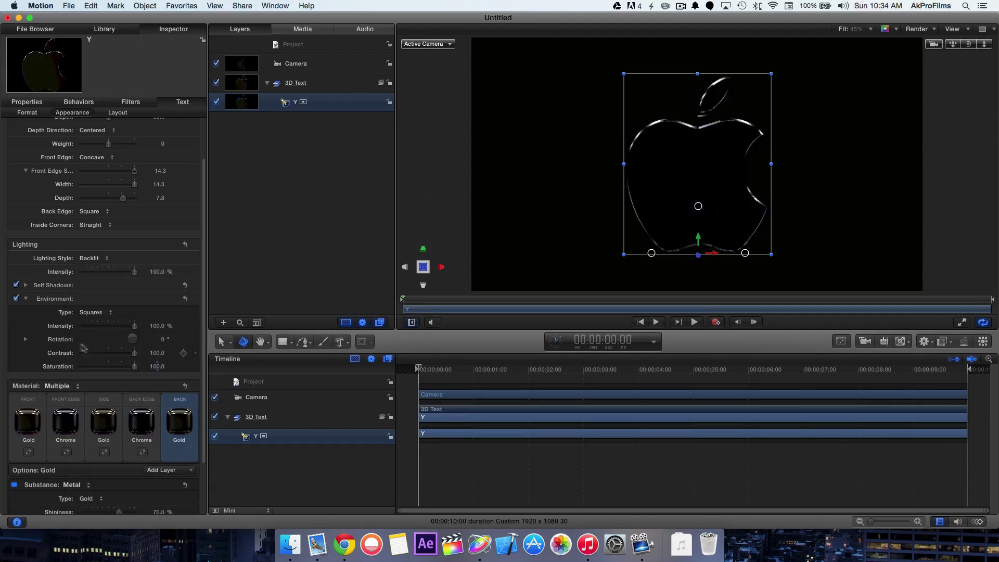
click(26, 339)
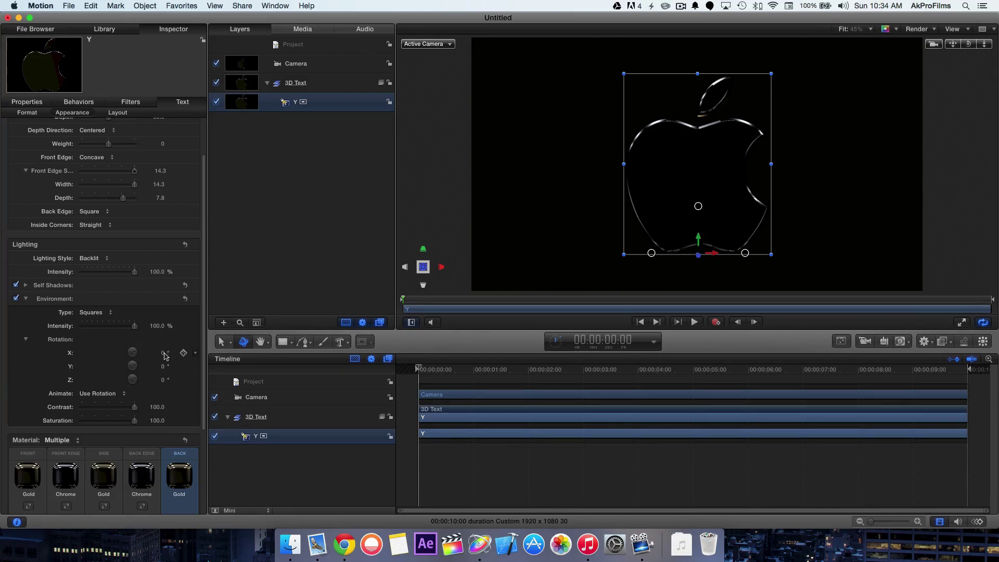
Tilt the Squares environment rotation to roughly X -28.7°, Y -24°, Z -102°.
mouse_move(163, 357)
mouse_down()
mouse_move(195, 358)
mouse_move(164, 361)
mouse_move(156, 382)
mouse_up()
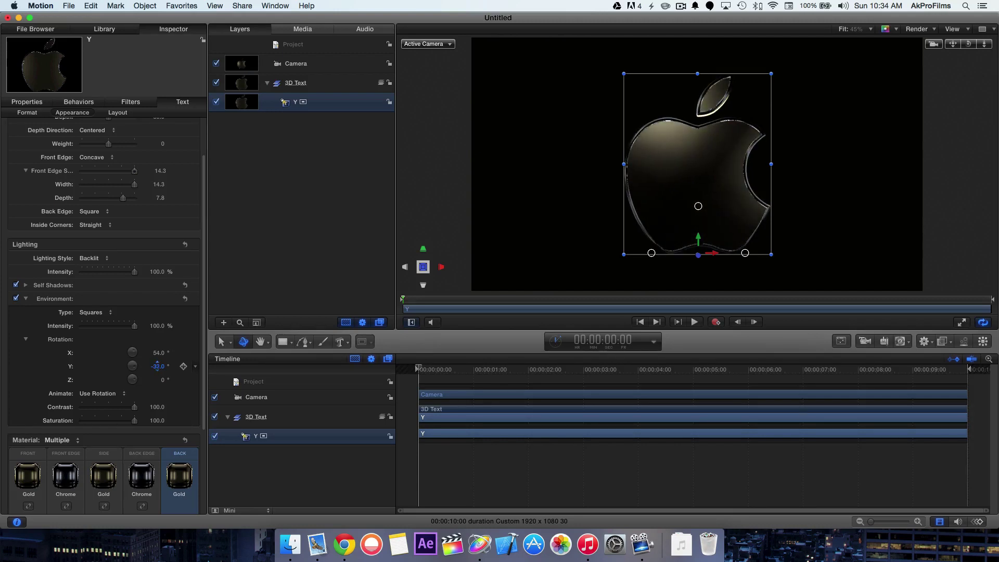
drag(160, 380, 152, 381)
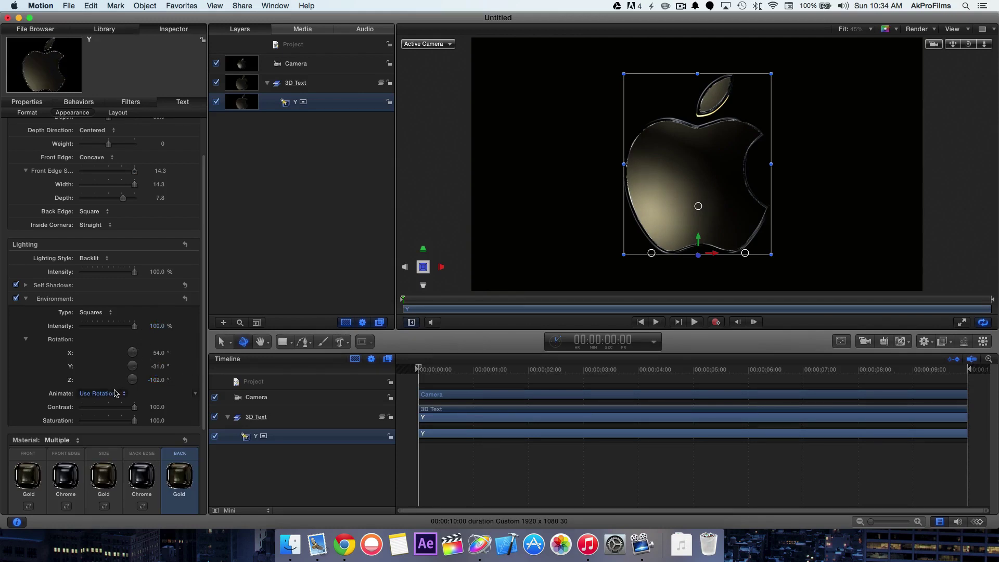
drag(157, 367, 148, 367)
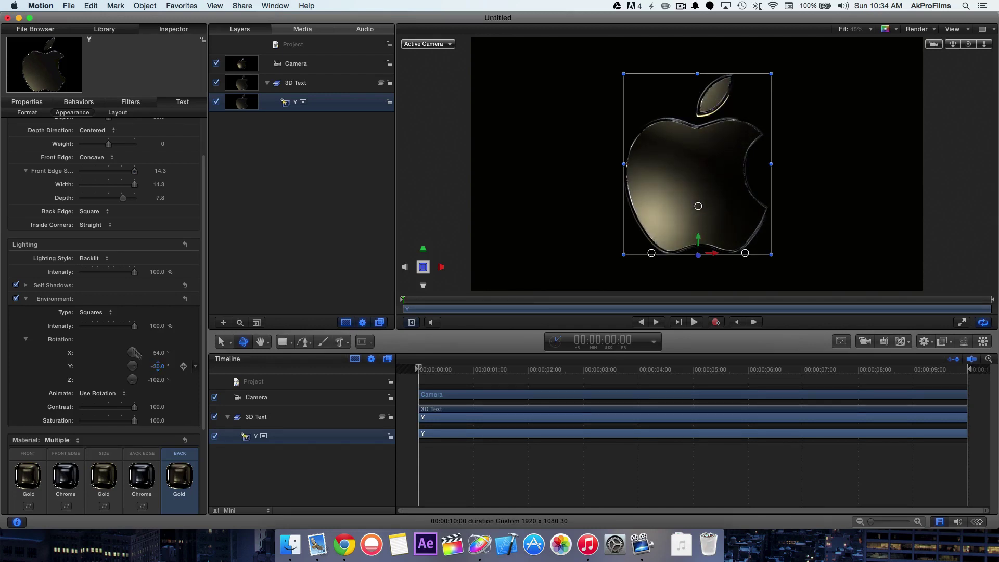
click(103, 317)
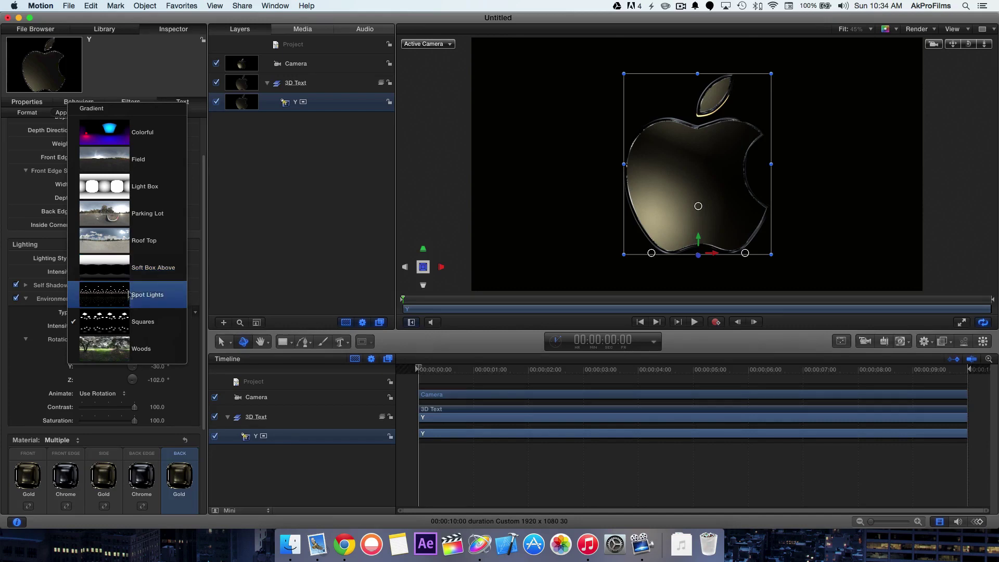
click(43, 363)
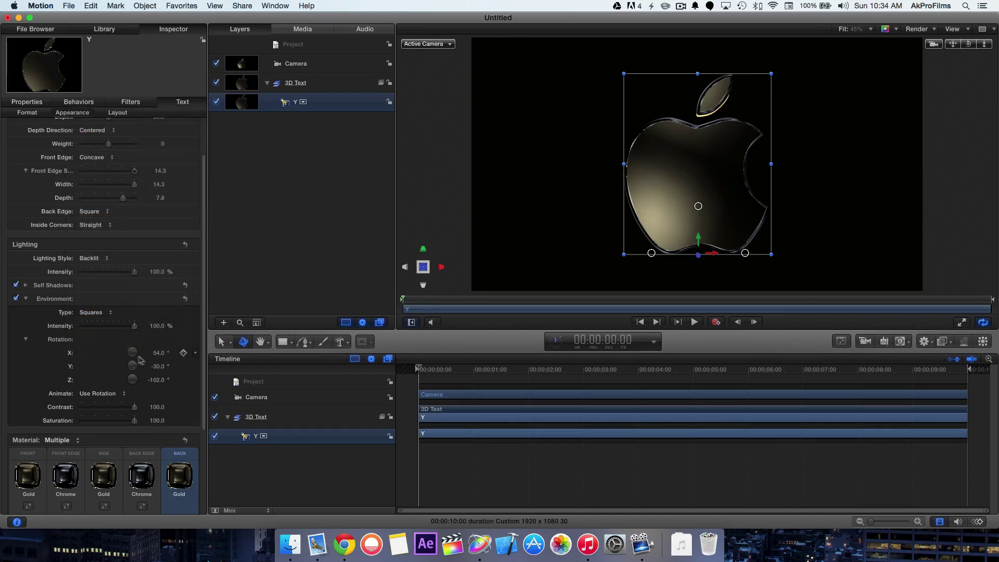
mouse_move(158, 365)
mouse_down()
mouse_move(153, 353)
mouse_move(161, 352)
mouse_move(125, 327)
mouse_move(105, 328)
mouse_up()
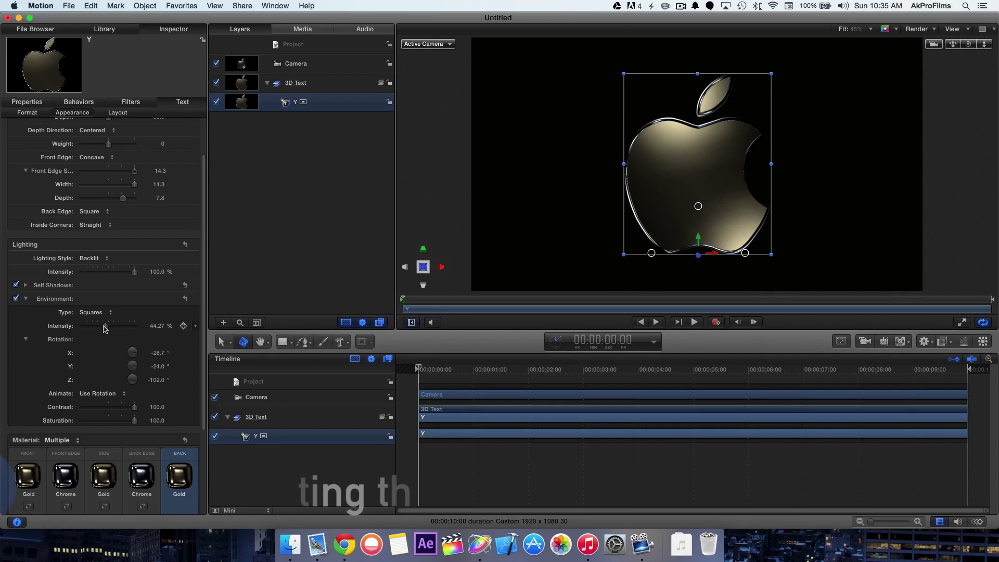
Select the Camera layer and add a Camera > Sweep behavior to it.
click(295, 399)
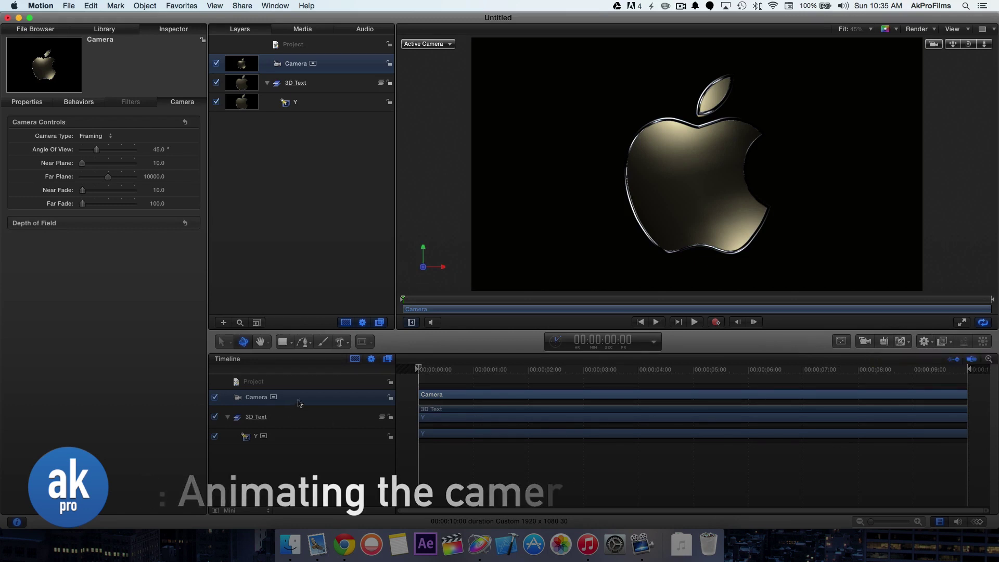
click(931, 344)
mouse_move(922, 373)
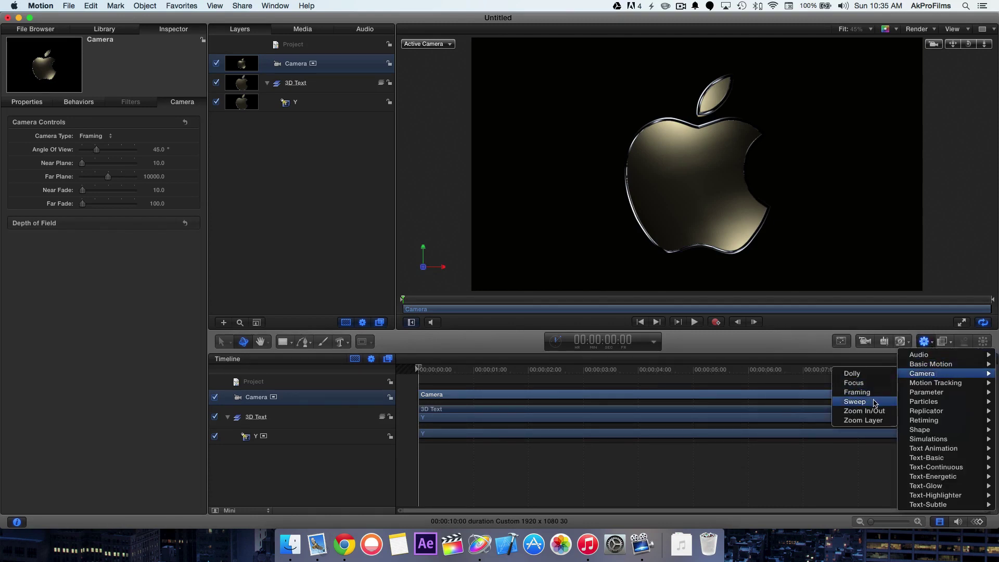
click(874, 403)
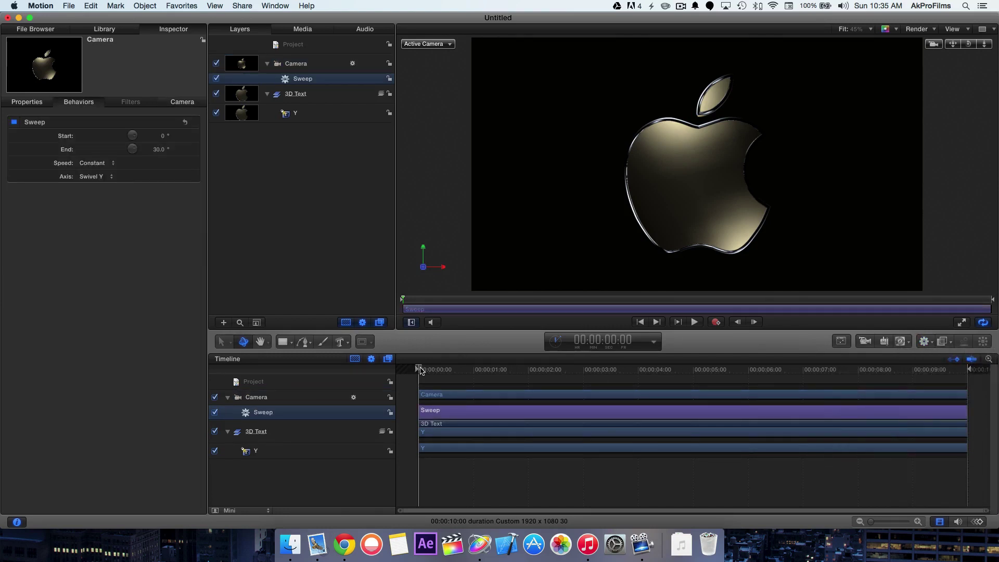
Set the Sweep's Start angle to -70° and End angle to 87°, previewing the motion.
drag(420, 369, 551, 385)
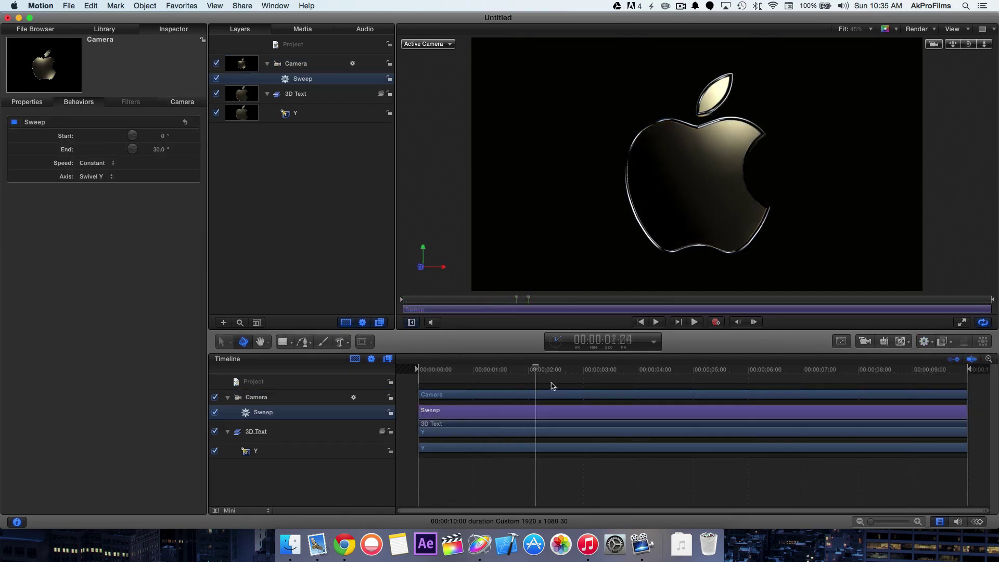
mouse_move(551, 386)
mouse_down()
mouse_move(857, 393)
mouse_move(408, 420)
mouse_up()
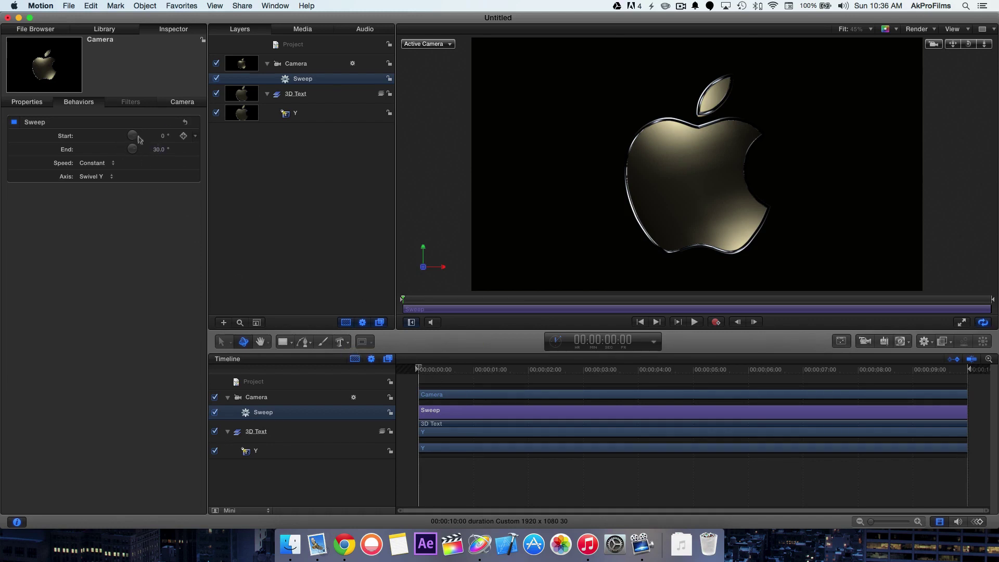
drag(136, 141, 140, 143)
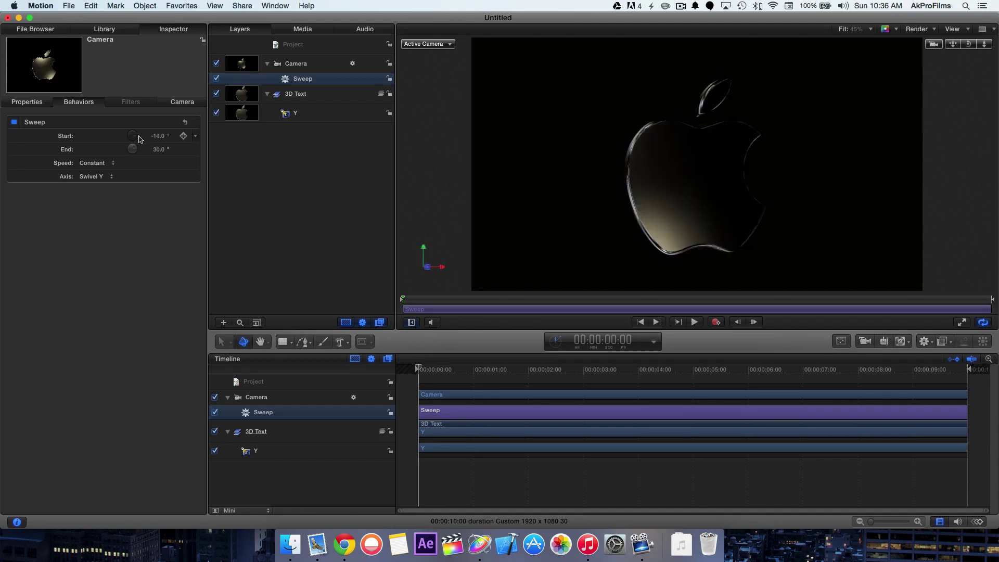
drag(140, 143, 139, 160)
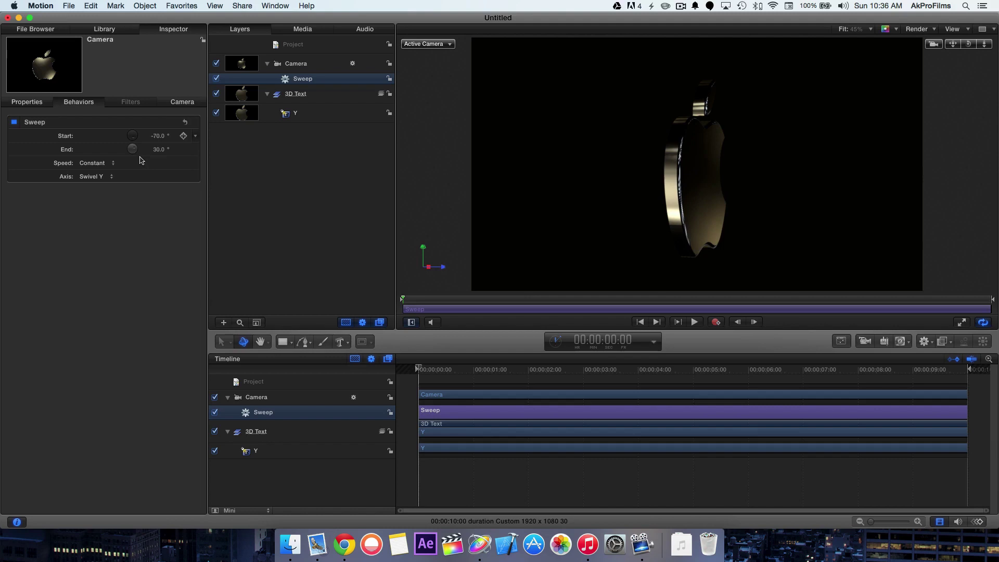
click(602, 370)
drag(601, 371, 968, 370)
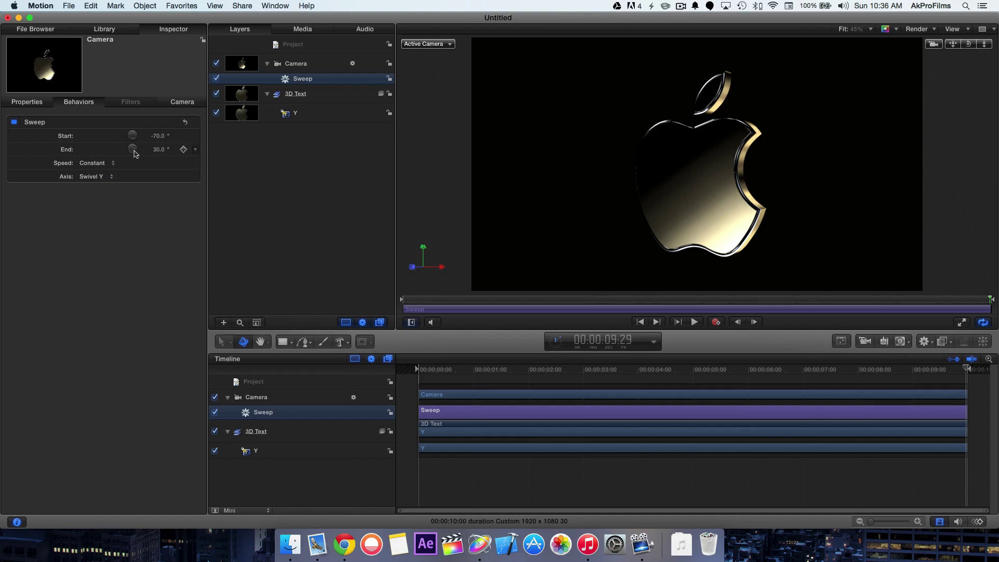
drag(134, 153, 132, 147)
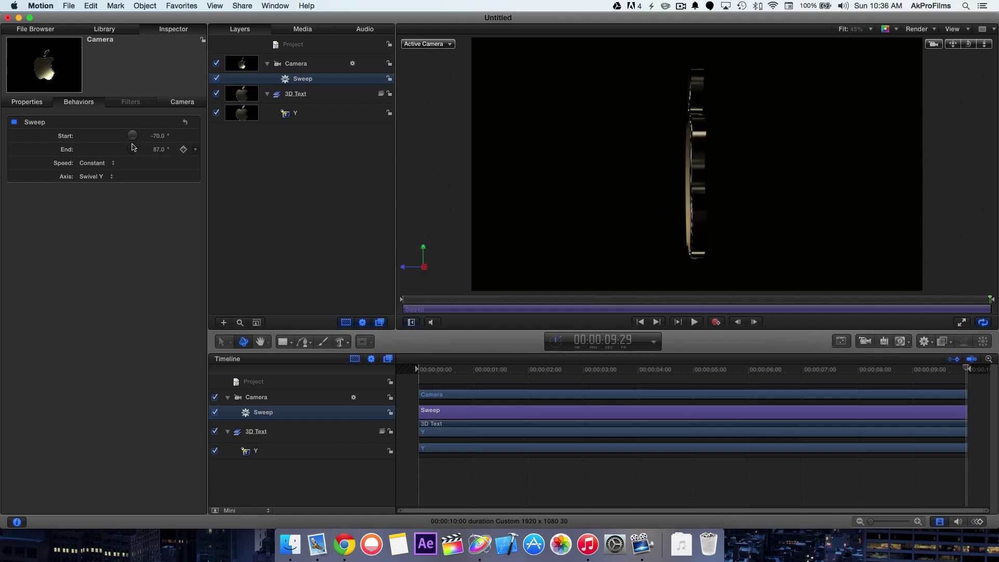
drag(432, 367, 869, 399)
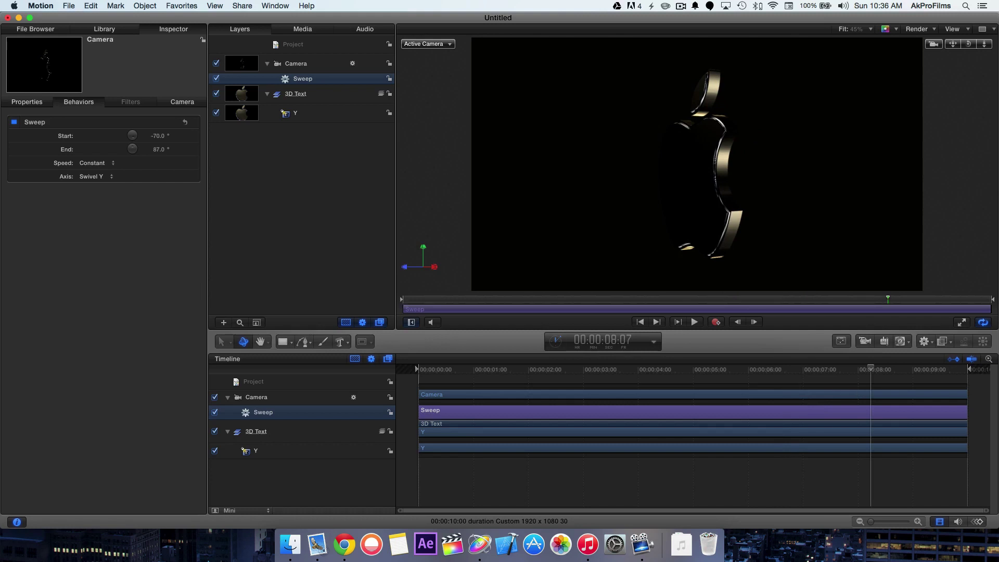
Set the Sweep speed to Ease Both, keep Swivel Y, and rewind to frame 0.
click(83, 176)
click(83, 164)
click(102, 189)
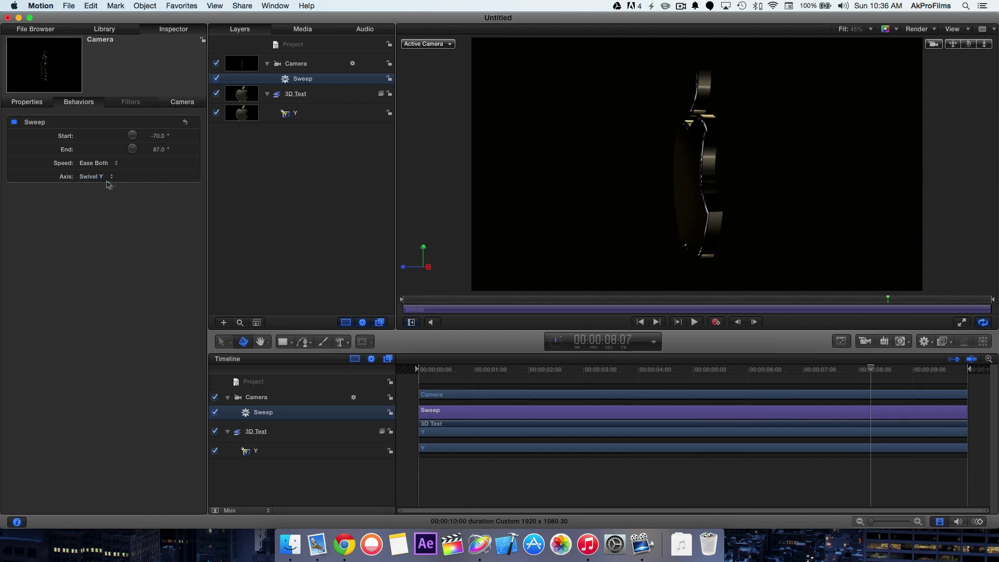
click(105, 180)
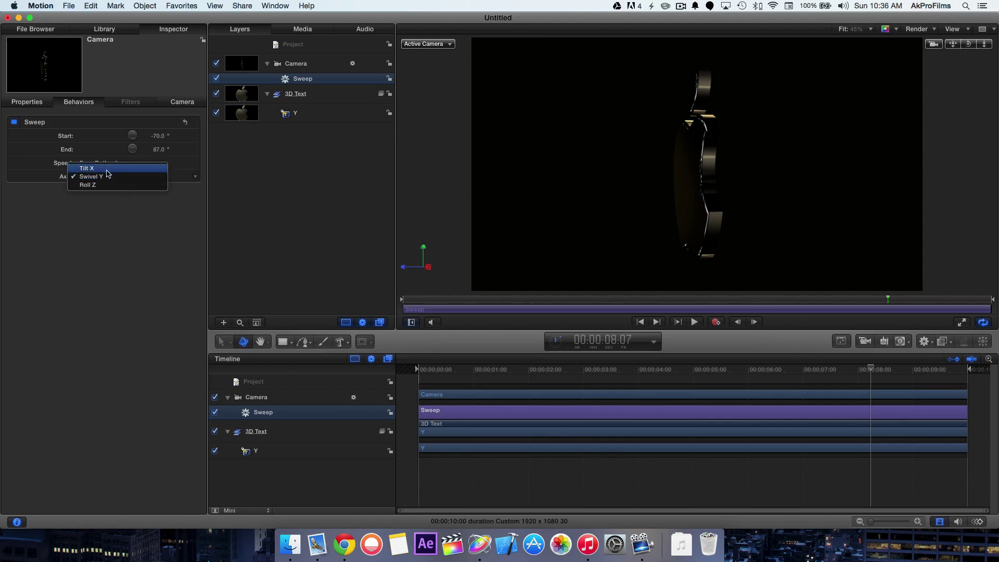
click(68, 218)
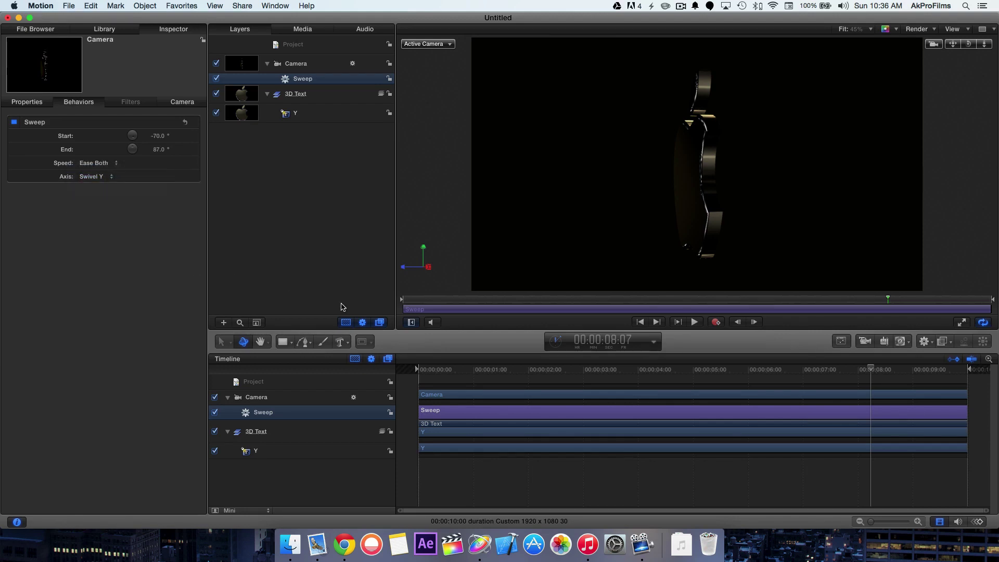
drag(447, 375, 390, 374)
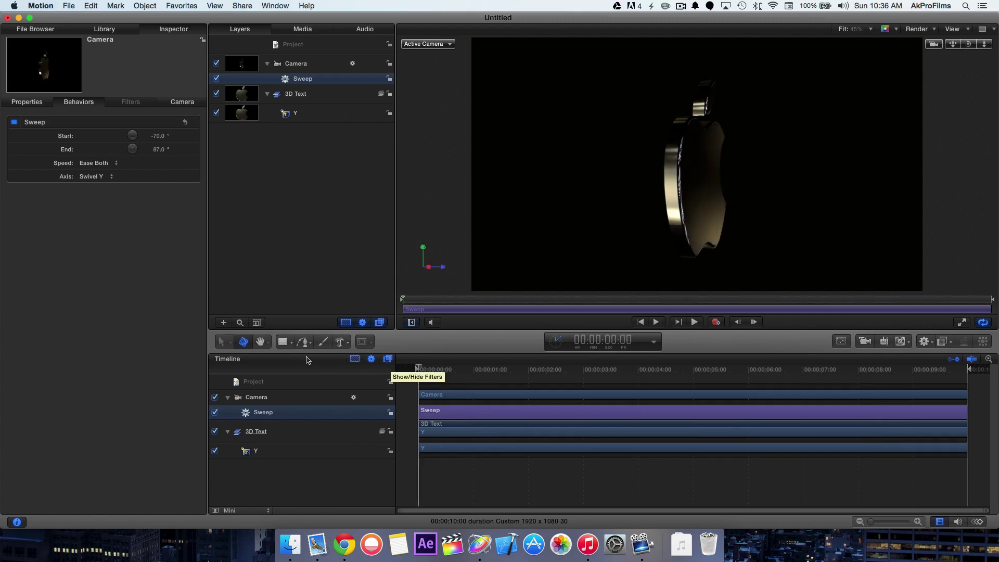
Add a second camera Sweep set to Tilt X, from -16° to 9°.
click(925, 342)
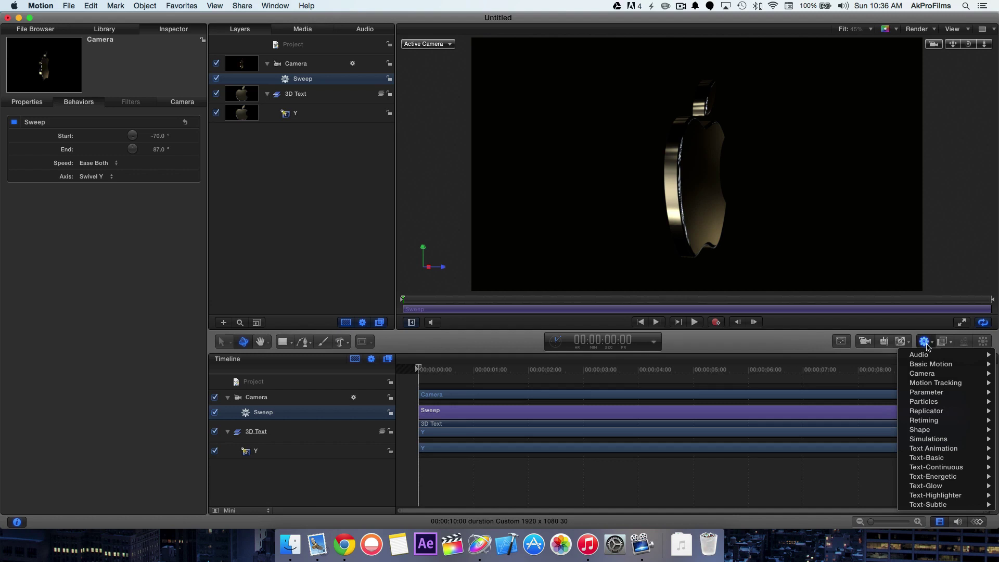
mouse_move(923, 373)
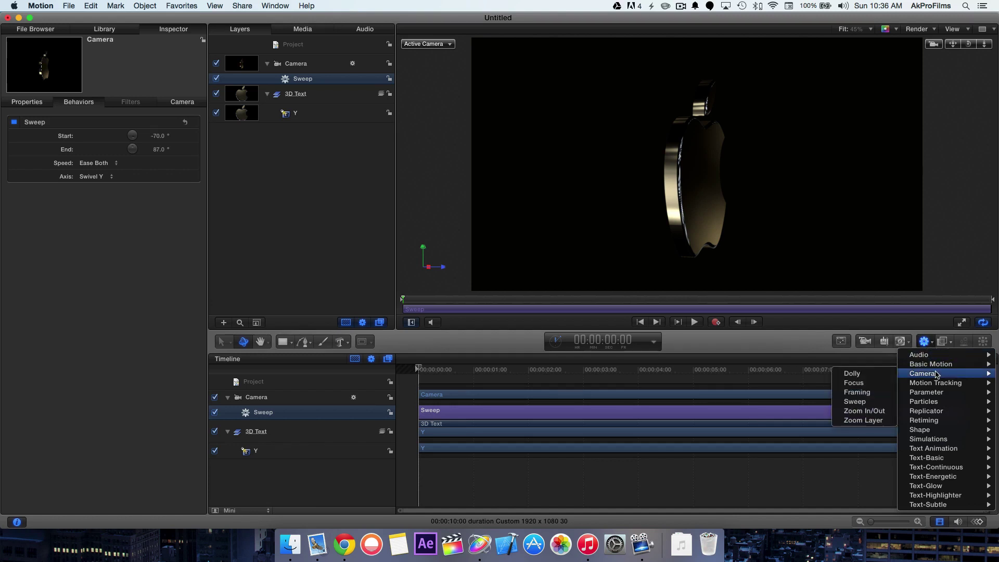
click(855, 401)
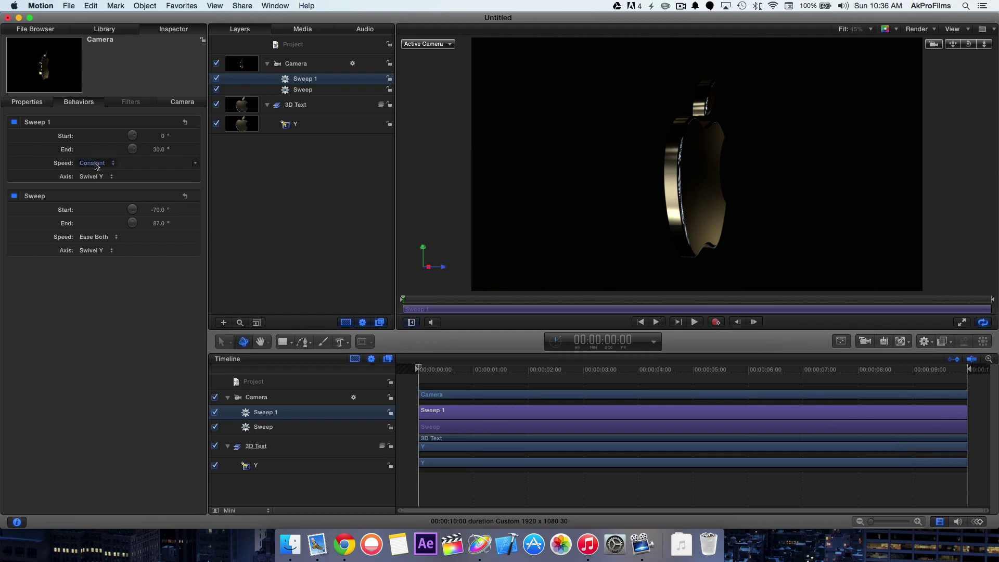
click(100, 176)
click(98, 167)
drag(134, 139, 134, 133)
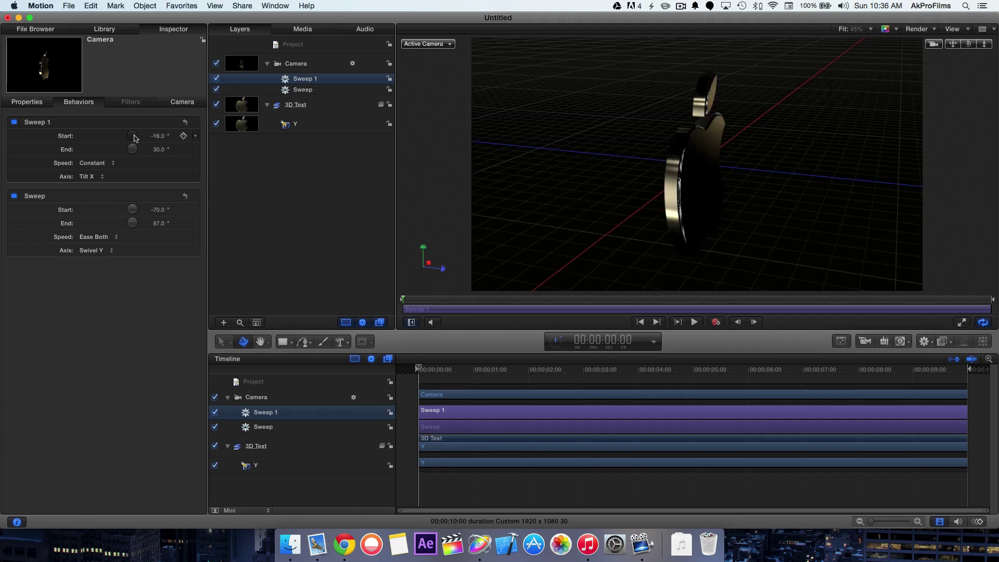
drag(716, 380, 966, 369)
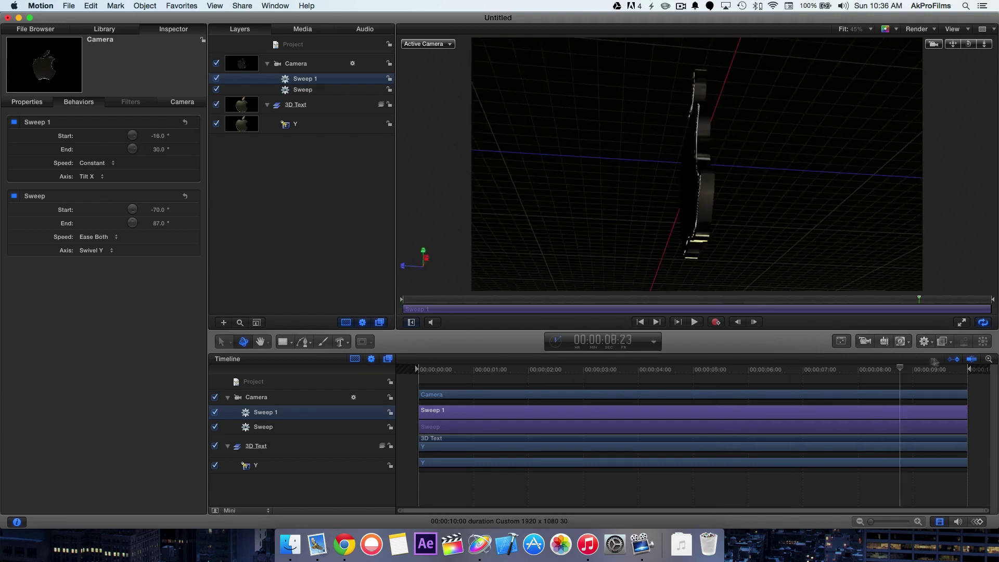
mouse_move(158, 148)
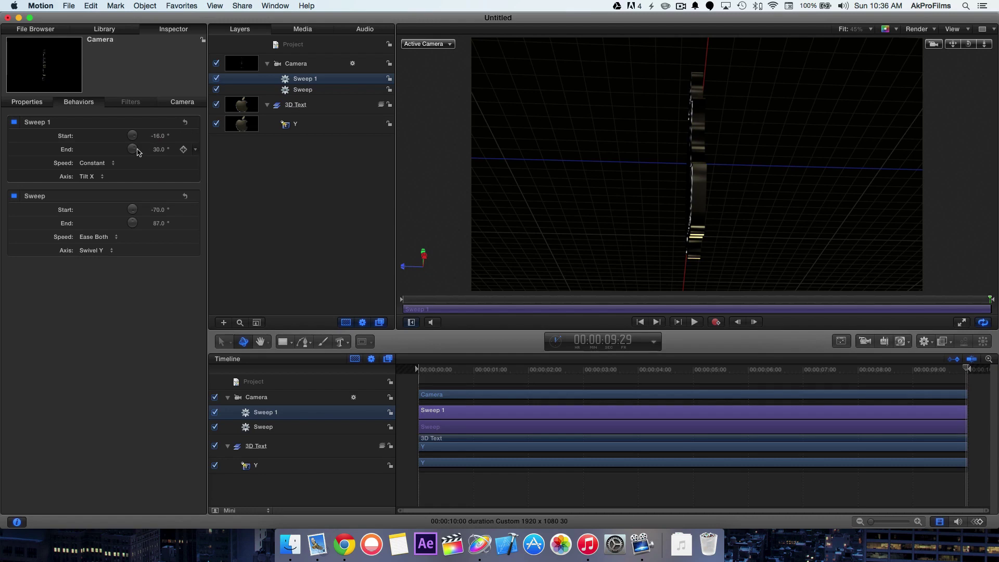
drag(137, 152, 138, 150)
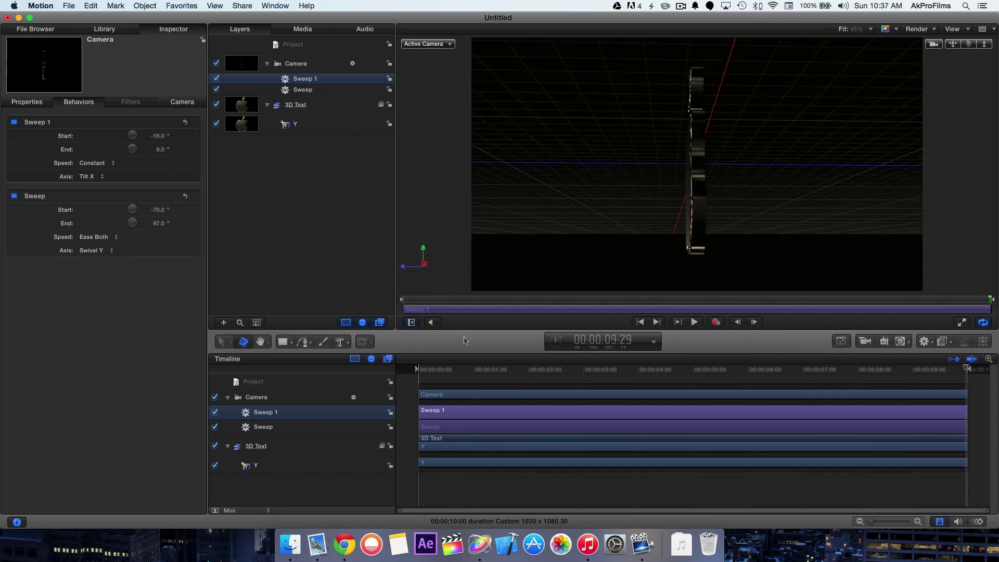
Play and scrub the camera animation to a head-on frame, then select the Y layer.
click(469, 368)
key(space)
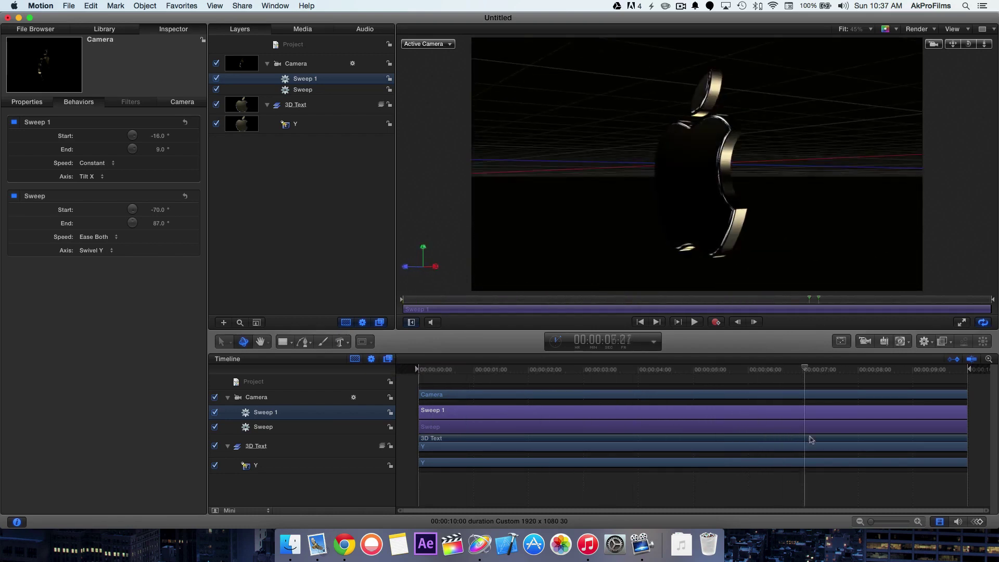
mouse_move(878, 447)
mouse_down()
mouse_move(435, 419)
mouse_move(672, 412)
mouse_up()
right_click(676, 411)
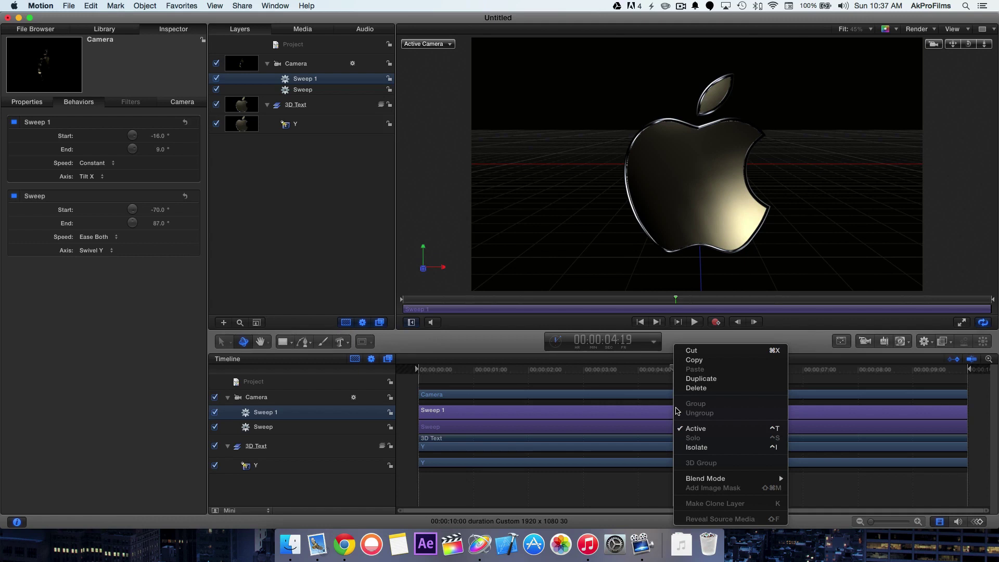
click(647, 373)
drag(648, 369, 673, 374)
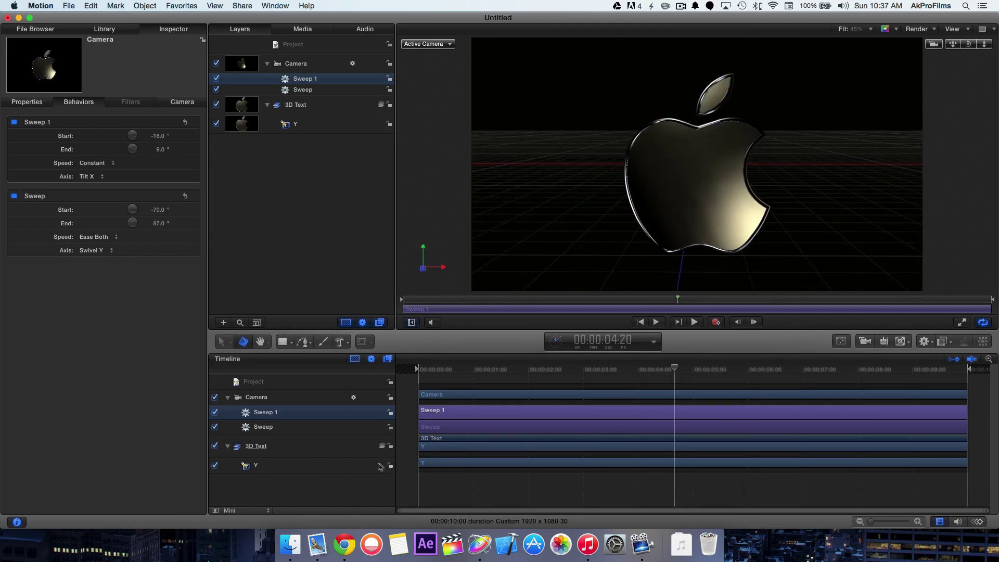
click(312, 466)
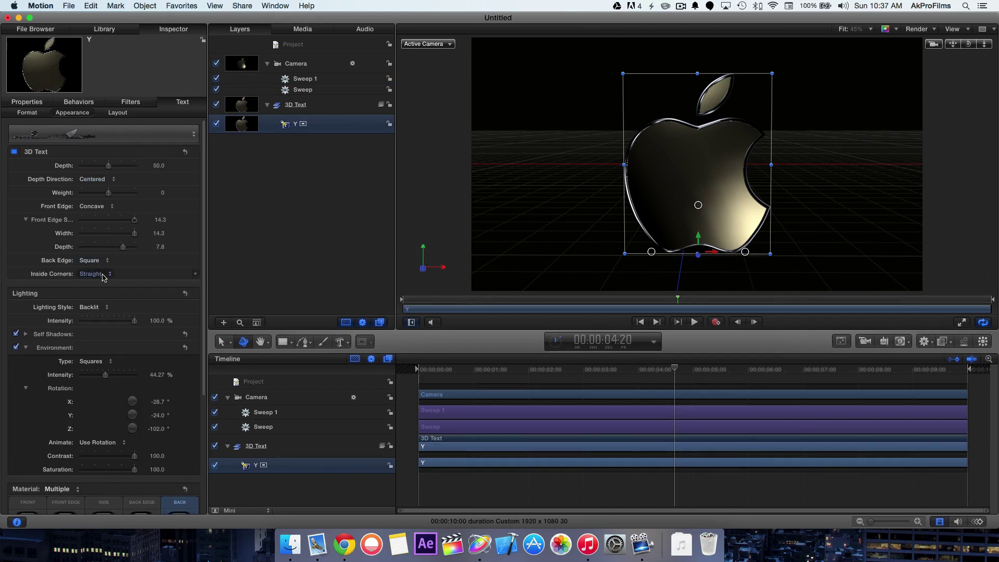
scroll(106, 312, down, 3)
Check the Logoz Librariez character chart in Chrome for the Windows logo glyph, then return to Motion.
click(344, 544)
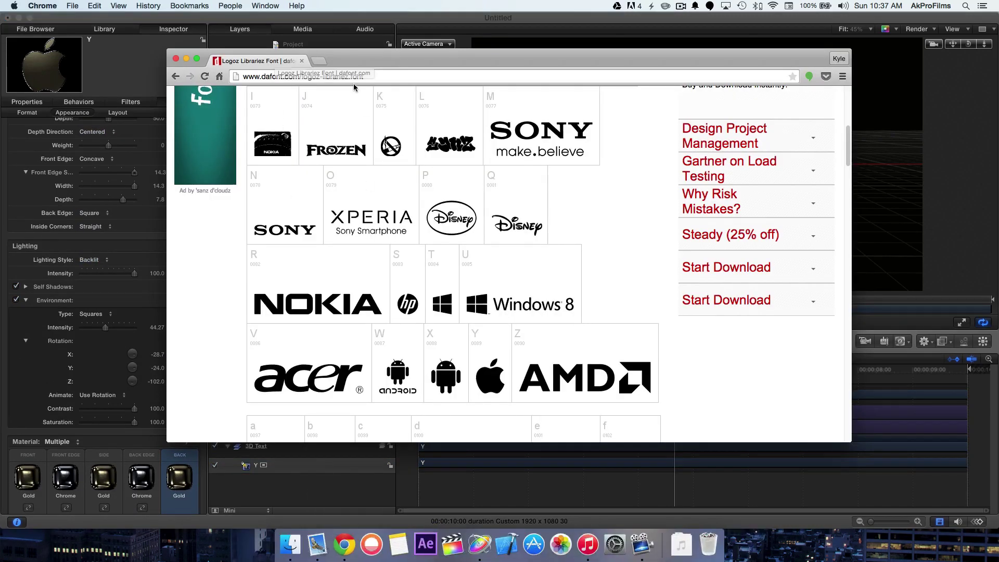
scroll(283, 168, up, 3)
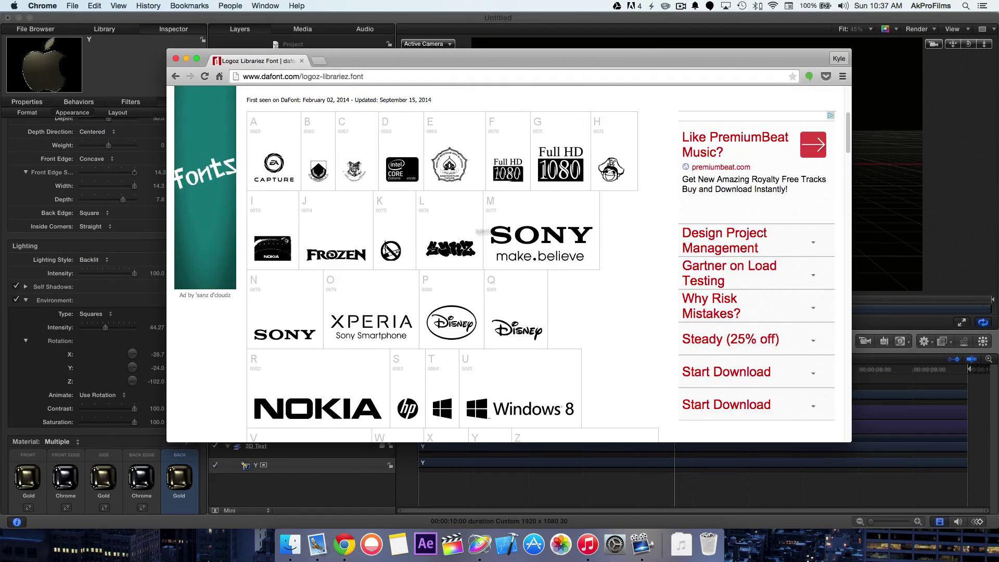
scroll(431, 256, down, 2)
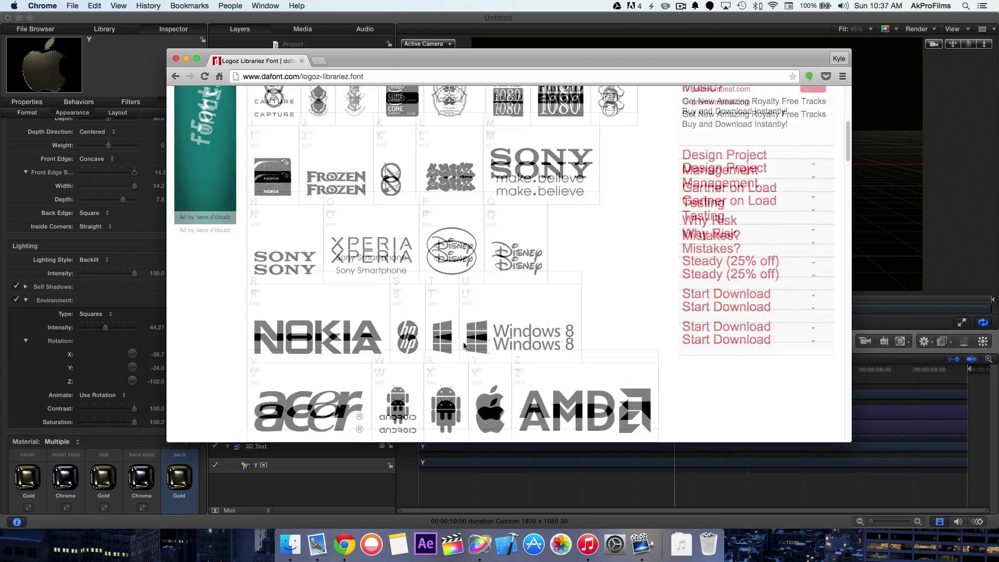
scroll(408, 365, down, 3)
click(37, 395)
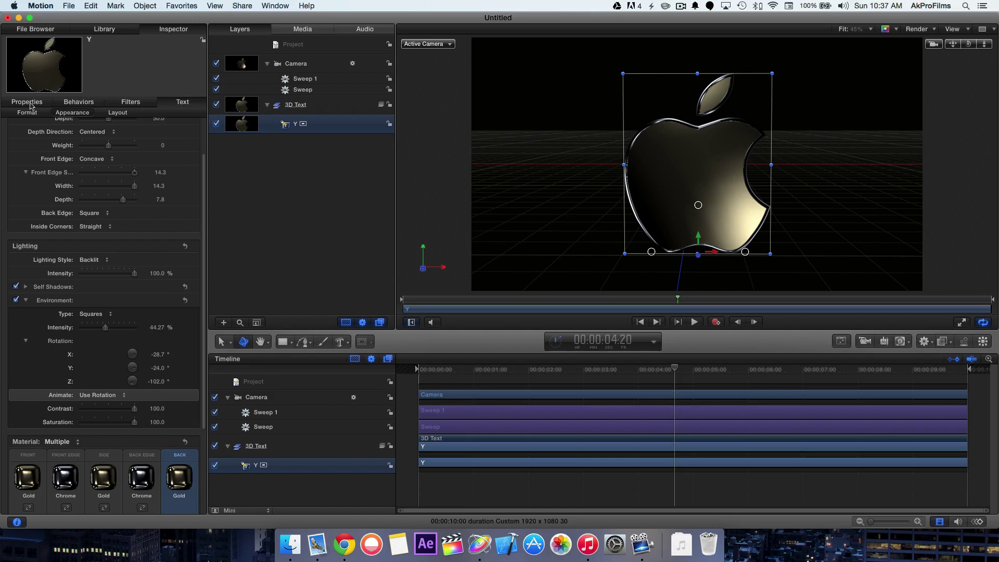
Change the logo layer's text from Y to y to get the Windows glyph.
click(28, 113)
click(72, 450)
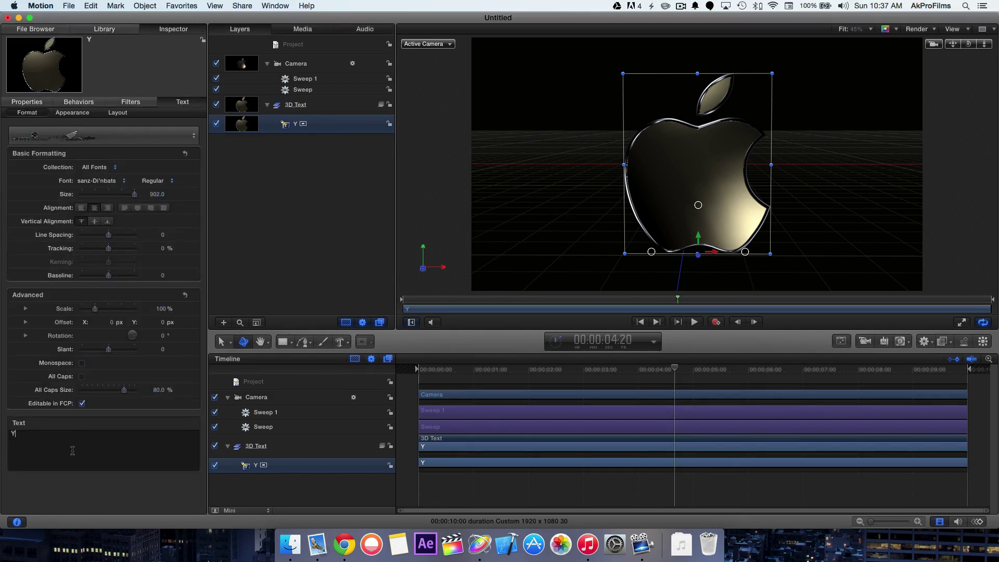
key(BackSpace)
text(y)
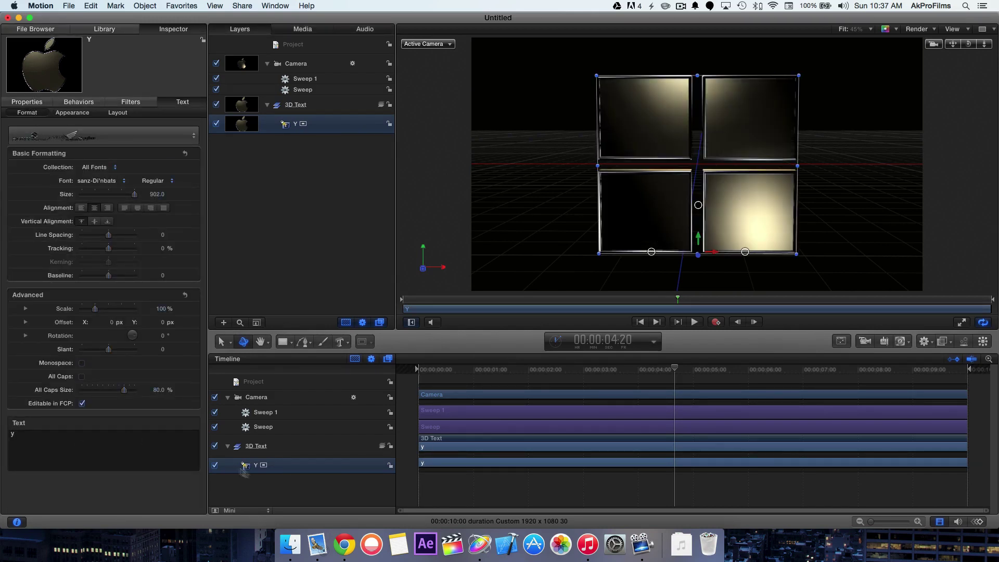
Play and scrub the camera move to preview the Windows logo from the front.
click(437, 373)
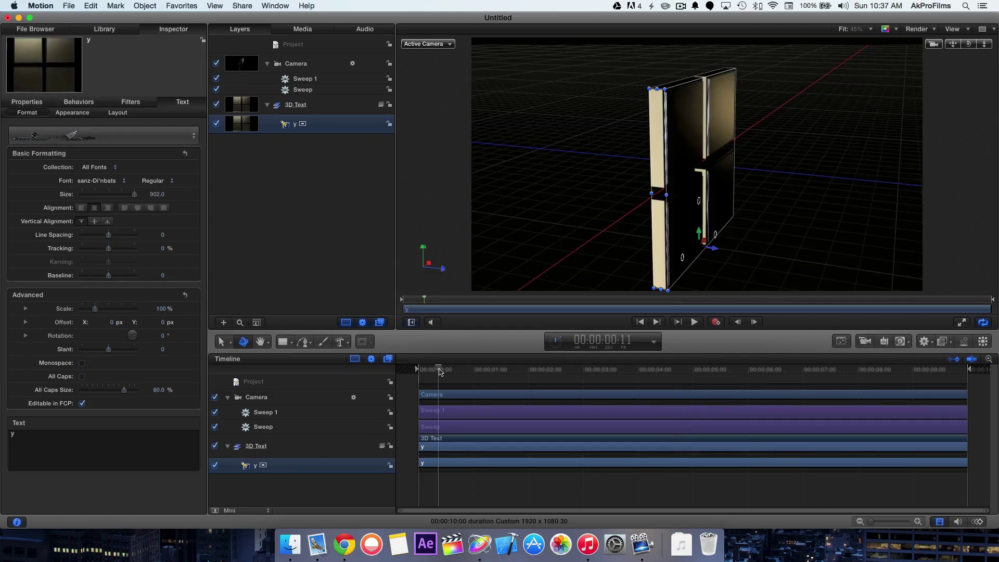
key(space)
mouse_move(513, 393)
mouse_down()
mouse_move(860, 427)
mouse_move(530, 386)
mouse_up()
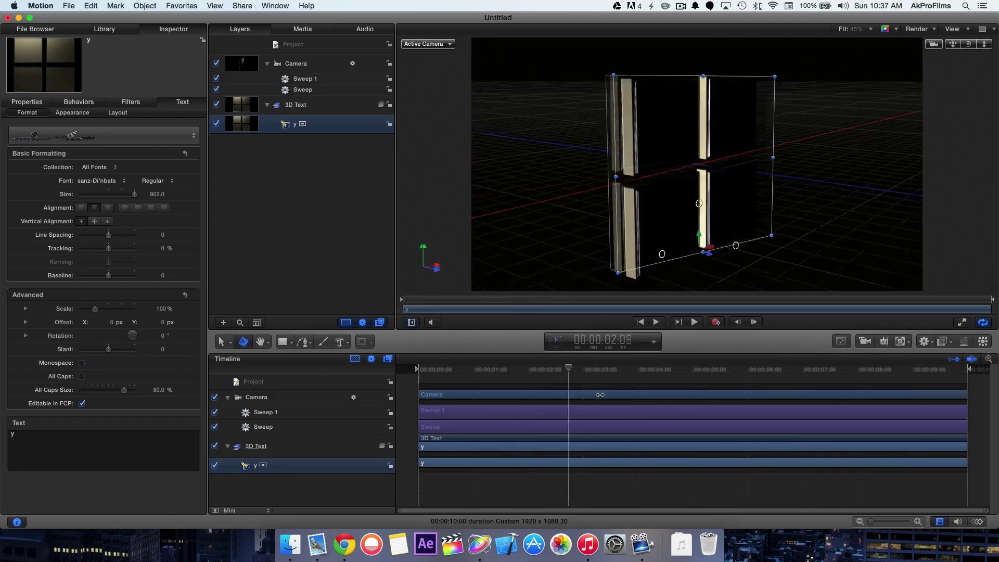
drag(529, 386, 697, 383)
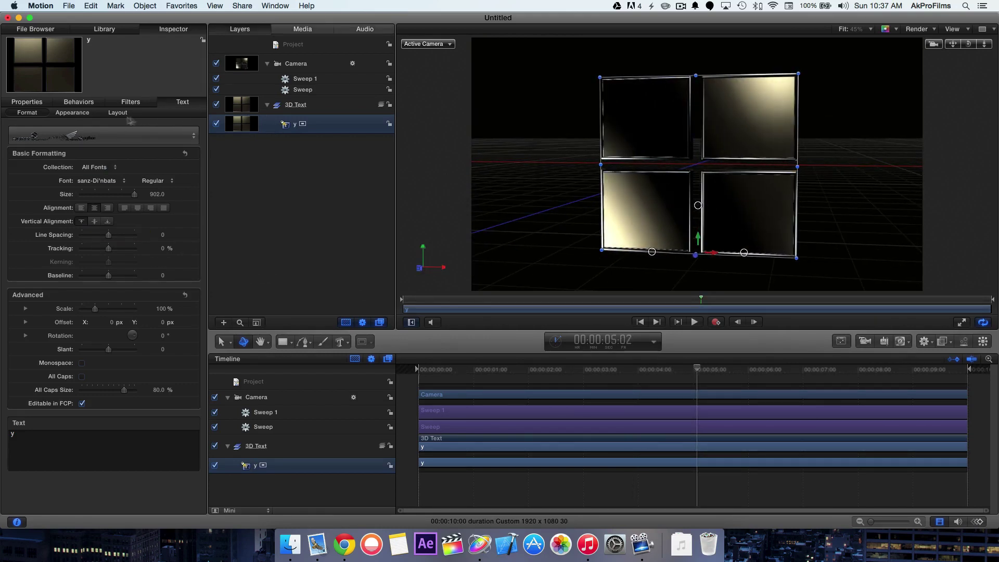
click(72, 112)
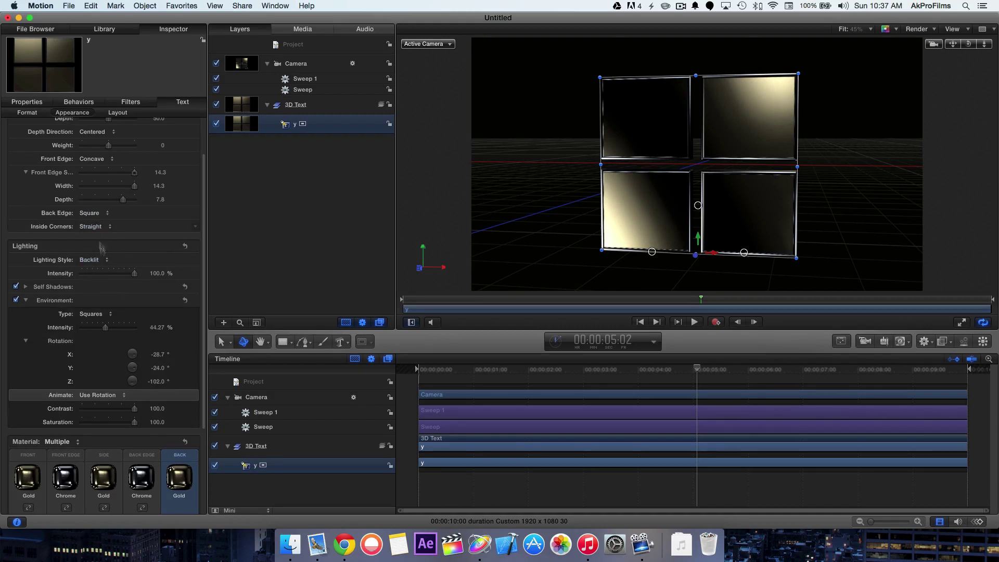
Set the lighting environment type to Colorful and preview the blue logo.
click(96, 313)
click(110, 139)
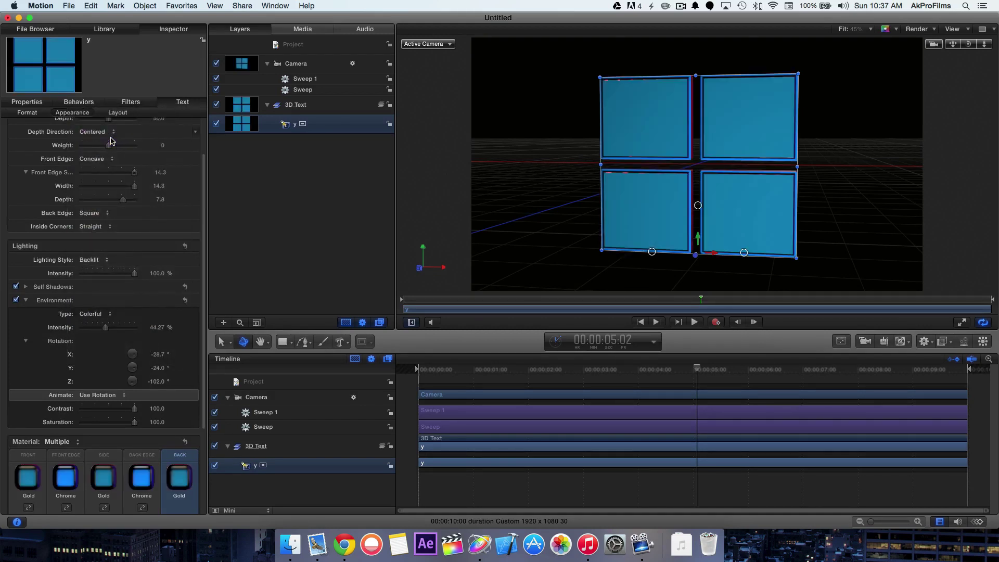
mouse_move(450, 372)
mouse_down()
mouse_move(742, 381)
mouse_move(652, 388)
mouse_up()
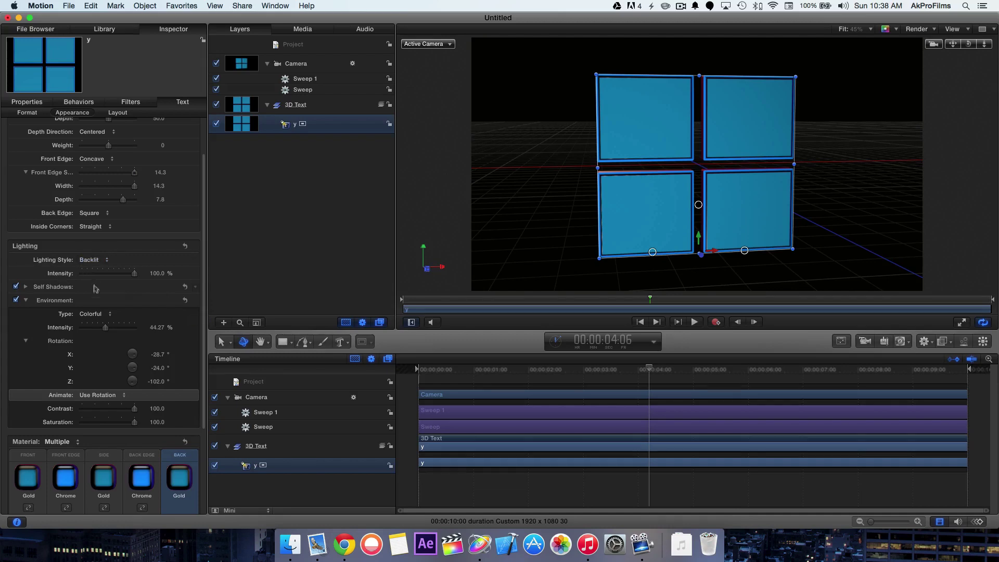
Set the environment type back to Squares for dark gold-chrome panes.
click(93, 314)
scroll(133, 413, down, 2)
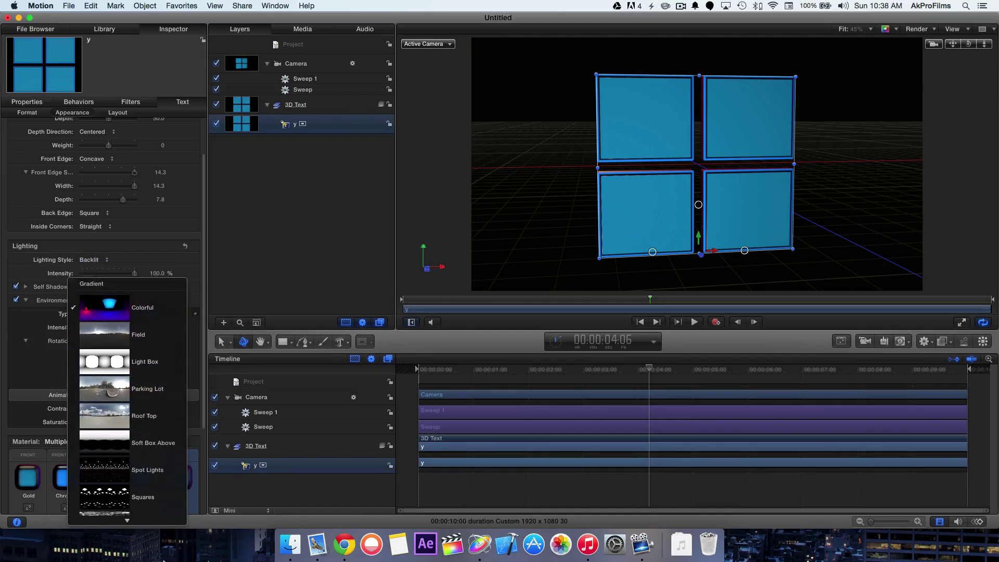
click(148, 484)
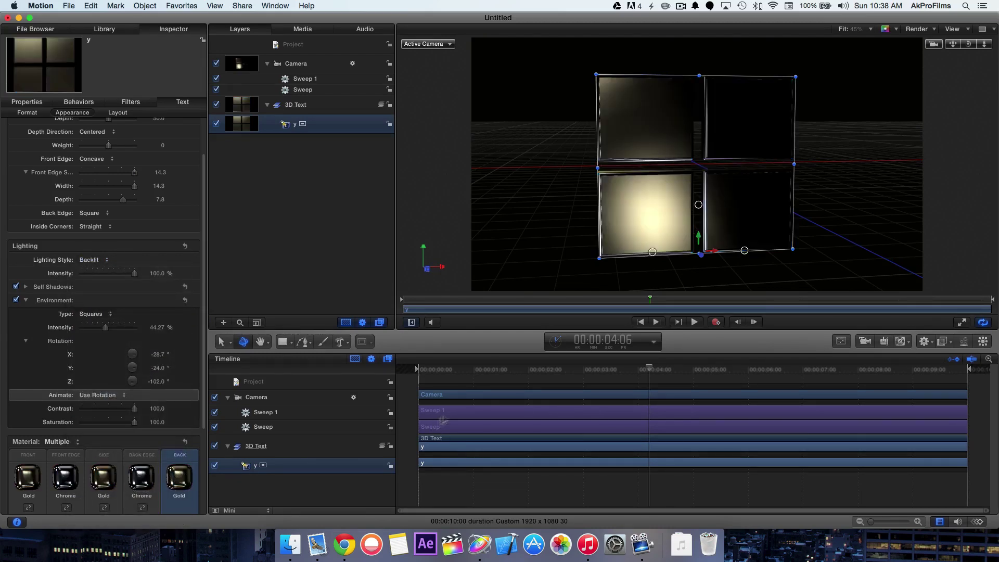
click(482, 370)
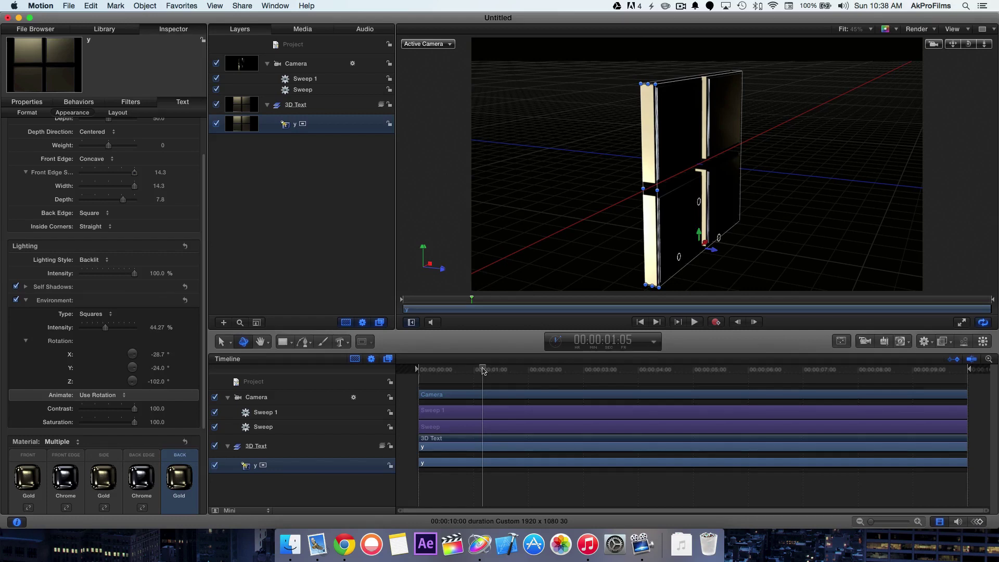